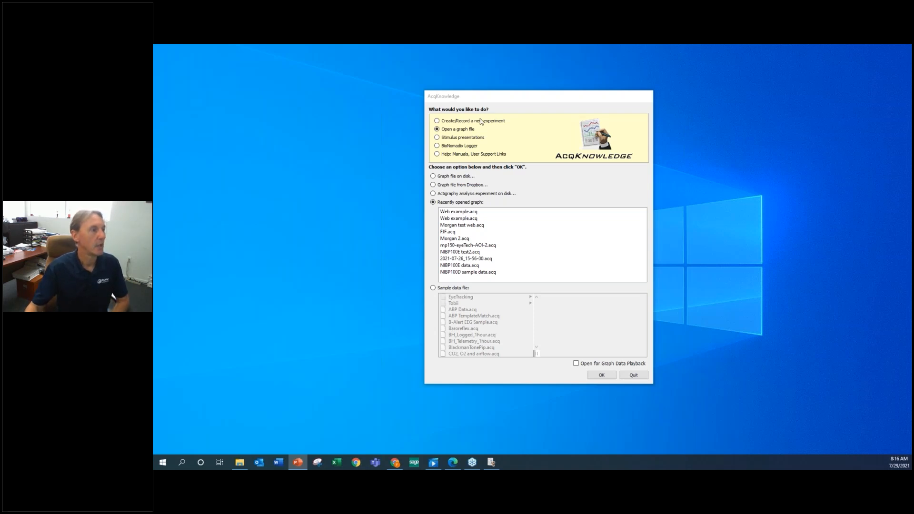
Create a new stimulus presentation and move its designer window fully into view.
click(450, 138)
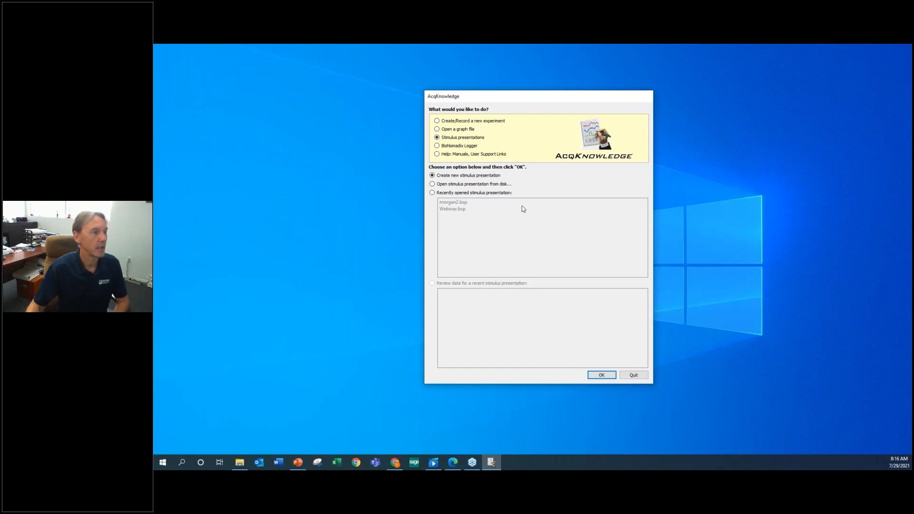
click(601, 376)
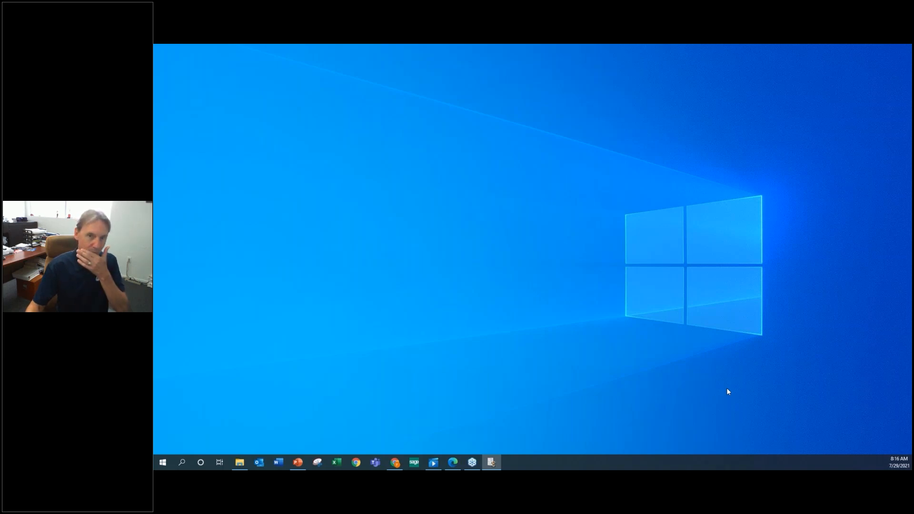
drag(912, 93, 592, 85)
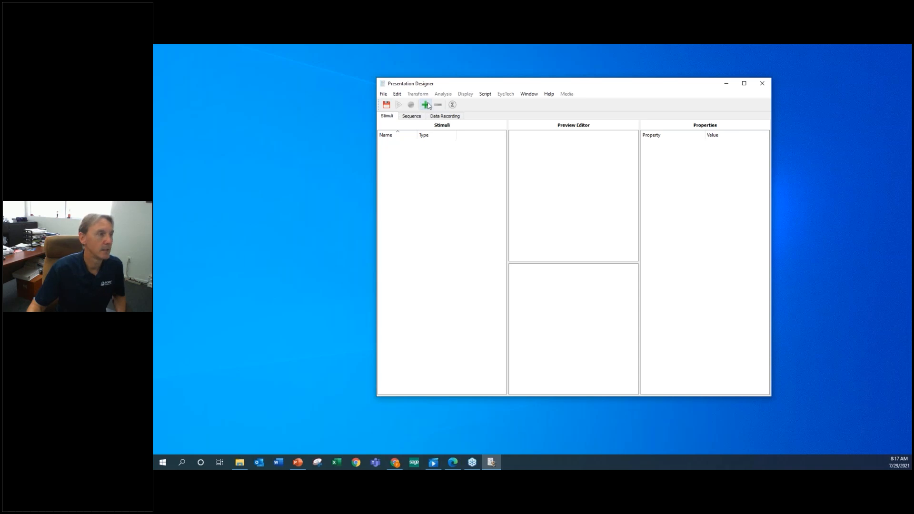
Start adding a stimulus from file and browse to OneDrive - BIOPAC Systems Inc > Presentations > Presentations.
click(427, 105)
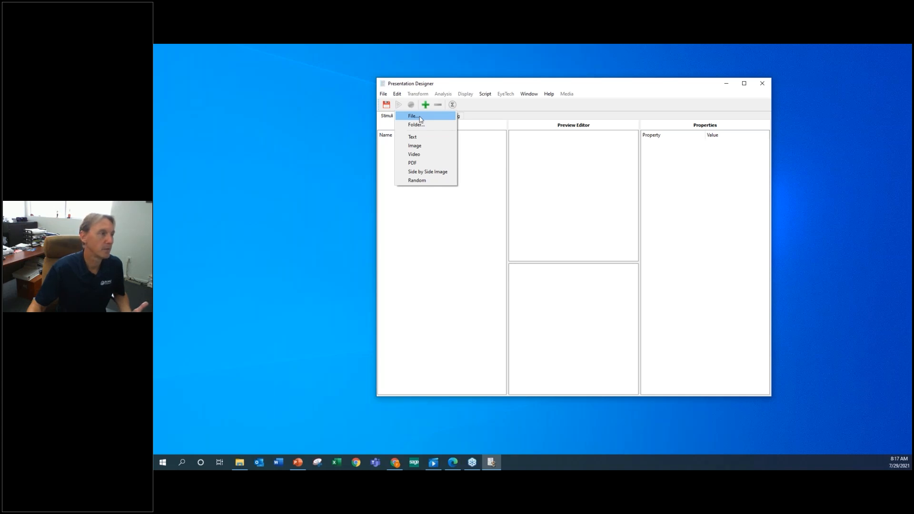
click(421, 120)
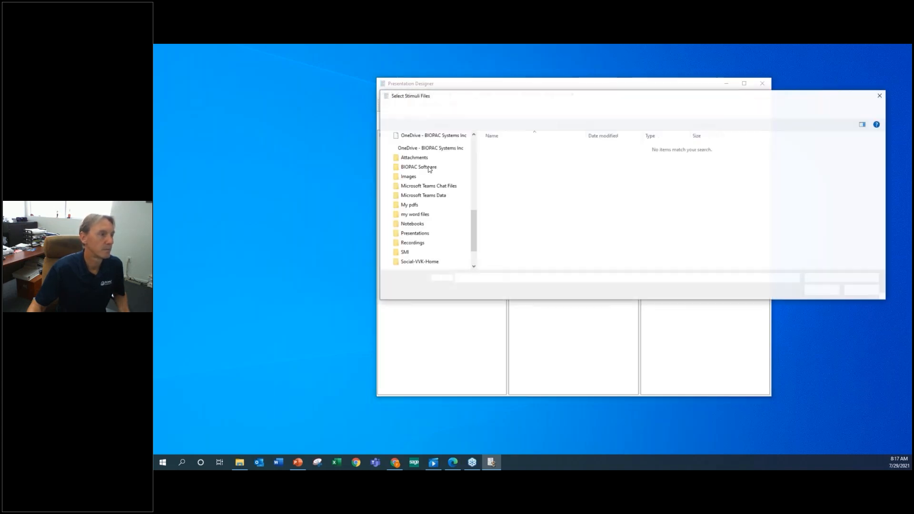
scroll(432, 176, up, 3)
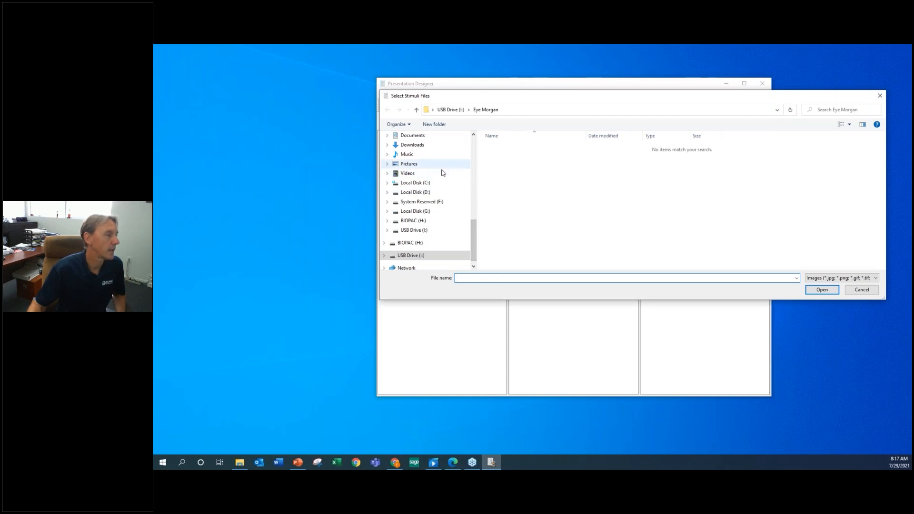
scroll(429, 200, up, 3)
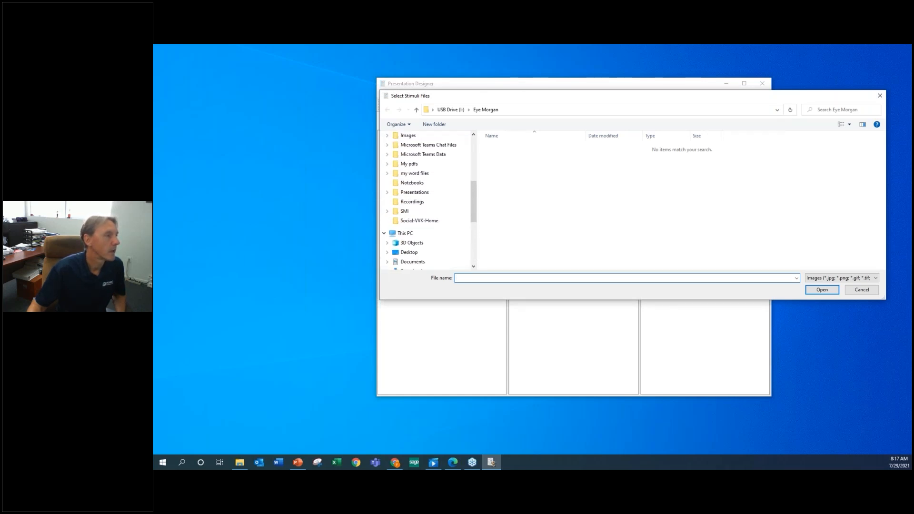
scroll(426, 200, up, 5)
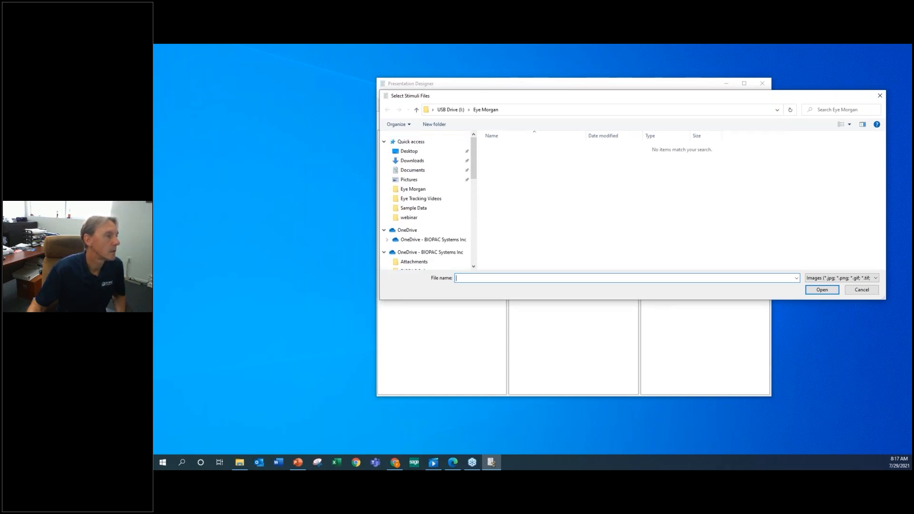
scroll(428, 205, down, 1)
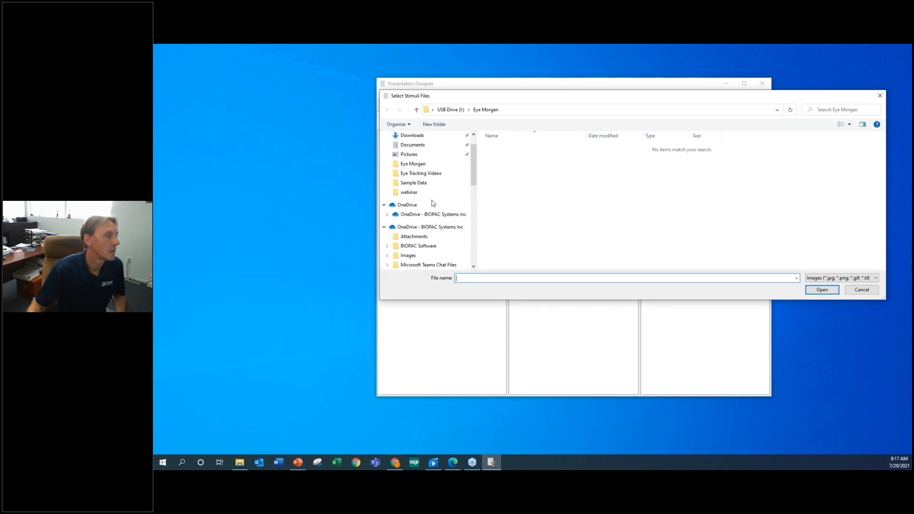
click(424, 228)
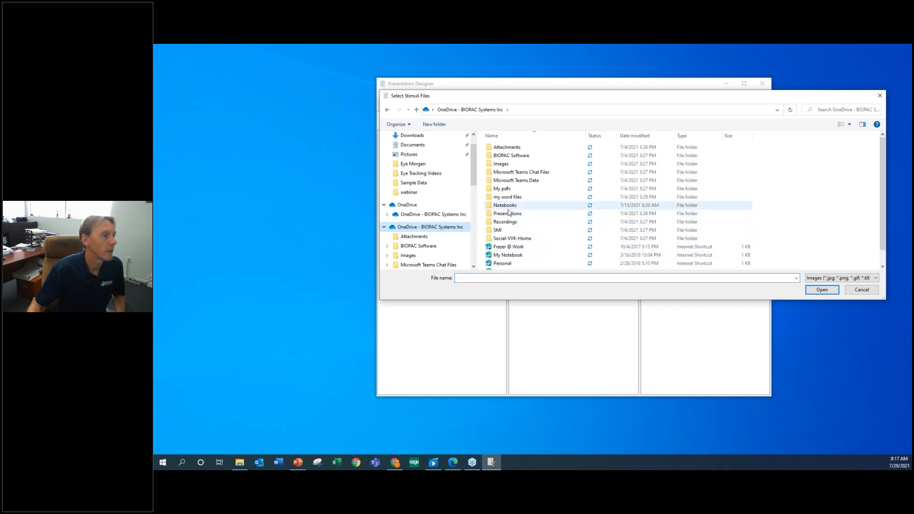
double_click(509, 214)
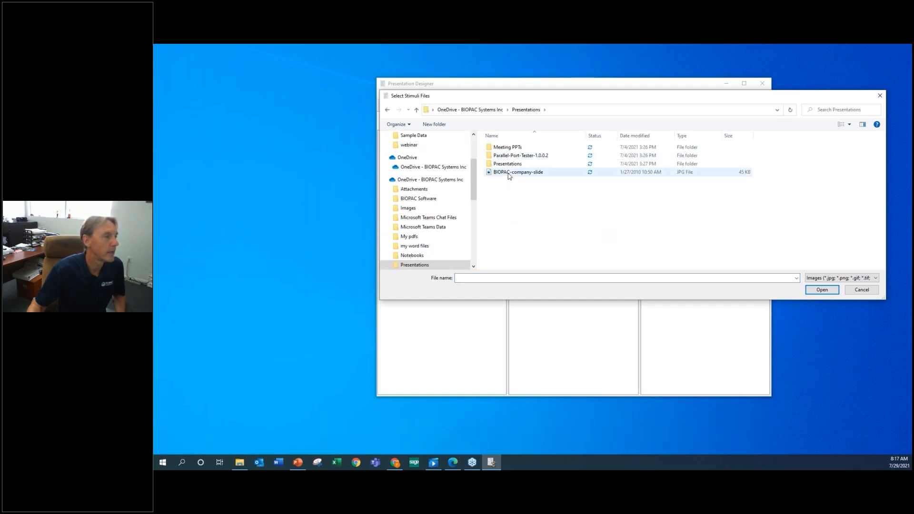
double_click(508, 165)
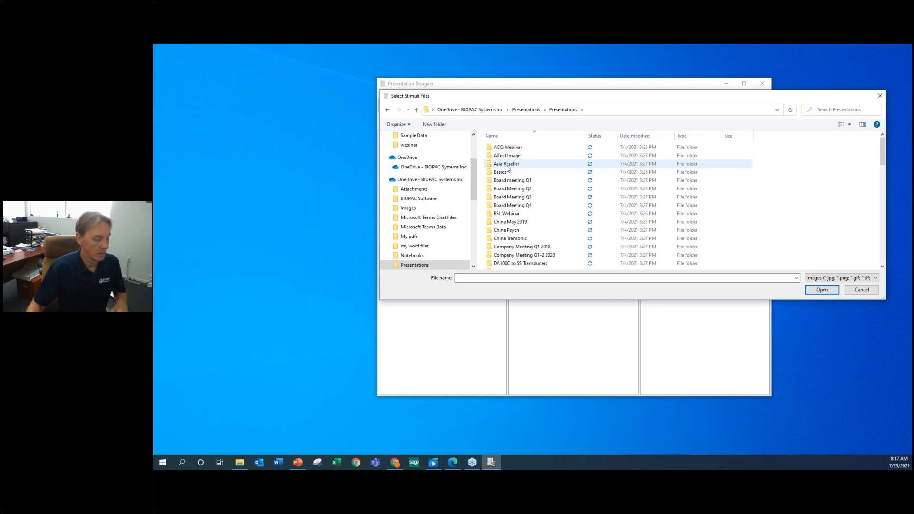
Add the horse image pexels-guryan-8647852 from Eye Tracking > Eyetracking images > webinar as a stimulus.
scroll(527, 220, down, 6)
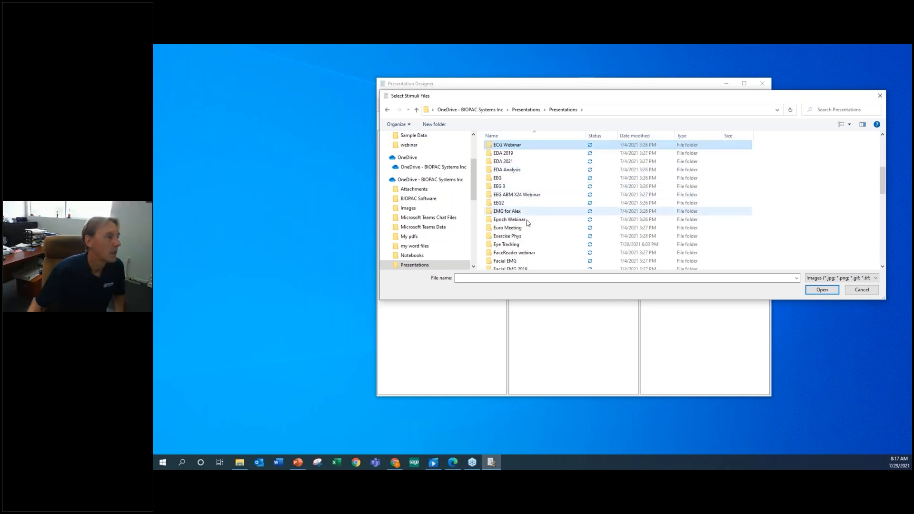
click(515, 226)
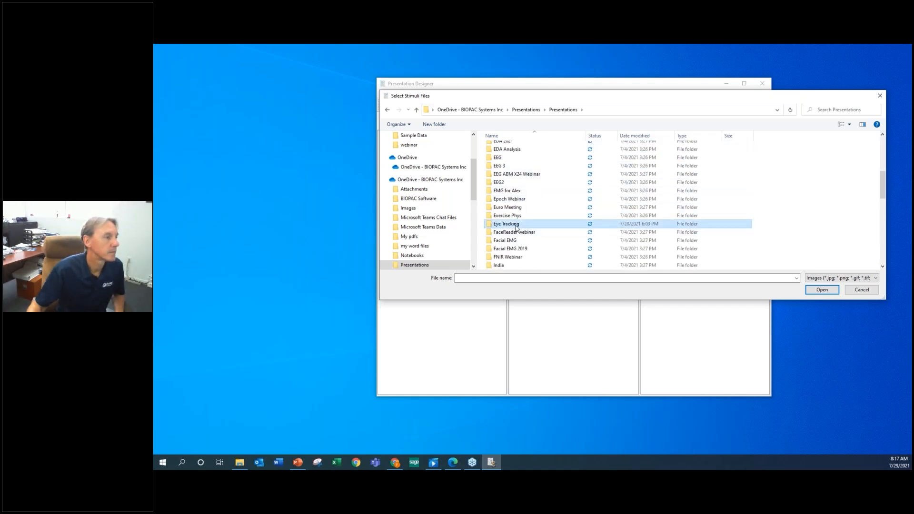
double_click(517, 228)
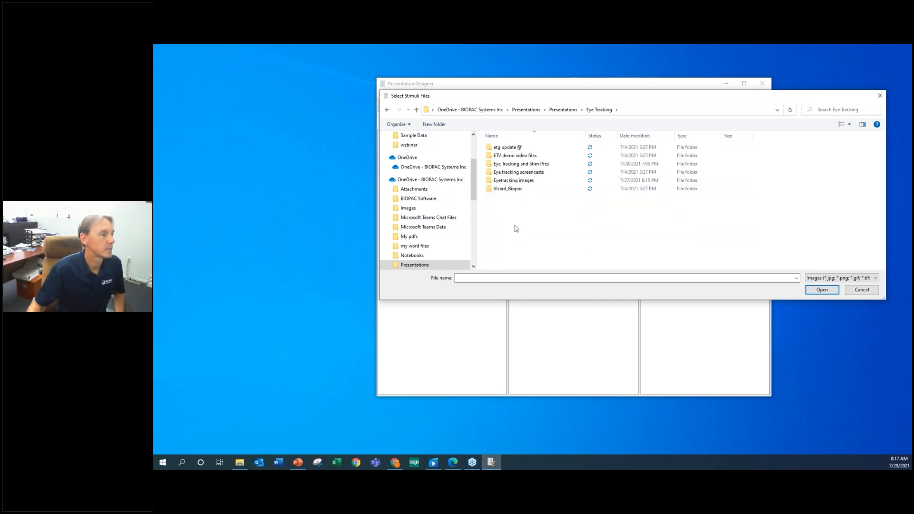
double_click(519, 184)
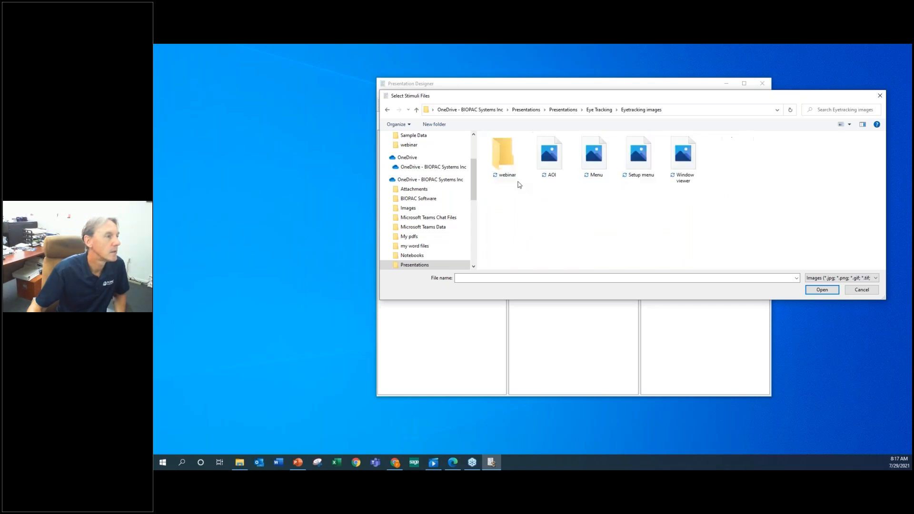
double_click(503, 157)
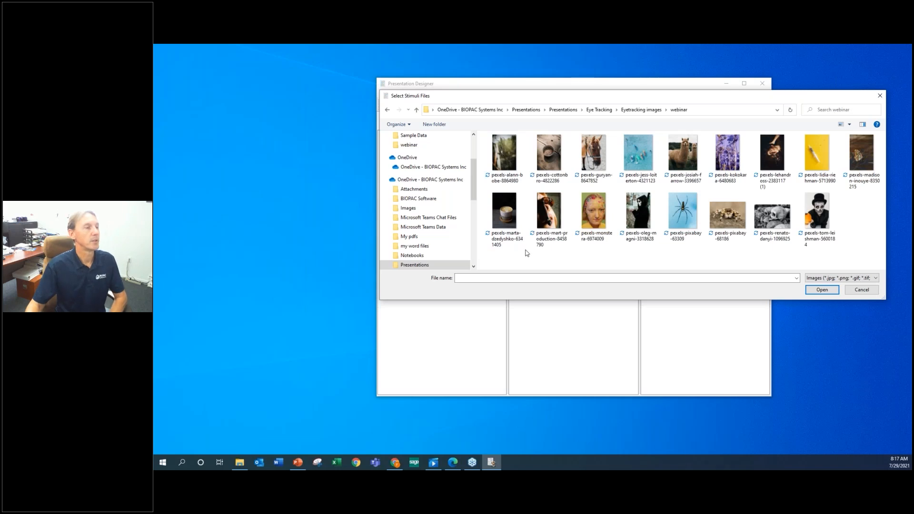
double_click(590, 152)
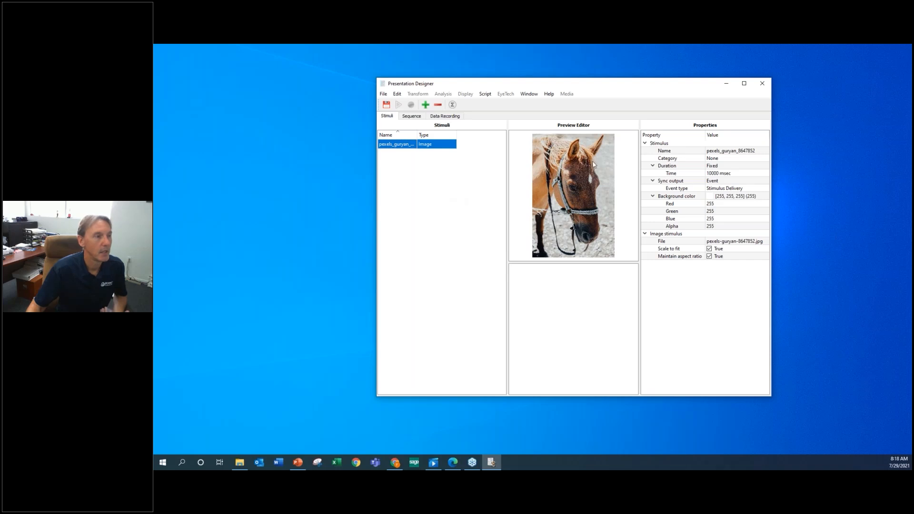
Maximize the designer window and open the horse stimulus's name for editing, leaving it as is.
click(744, 84)
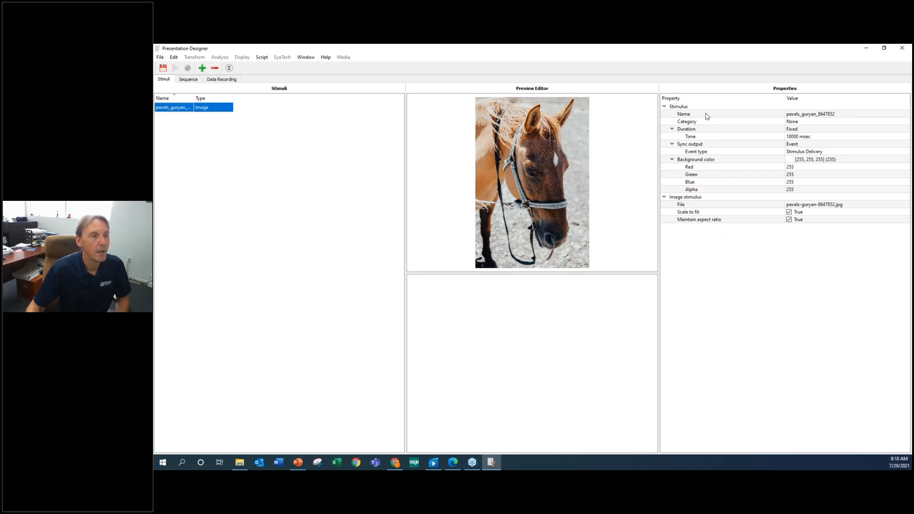
click(827, 115)
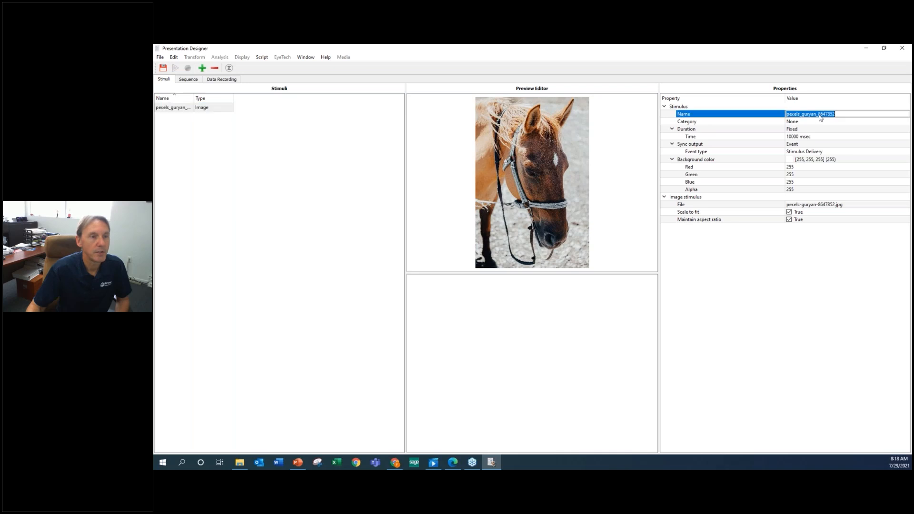
click(789, 264)
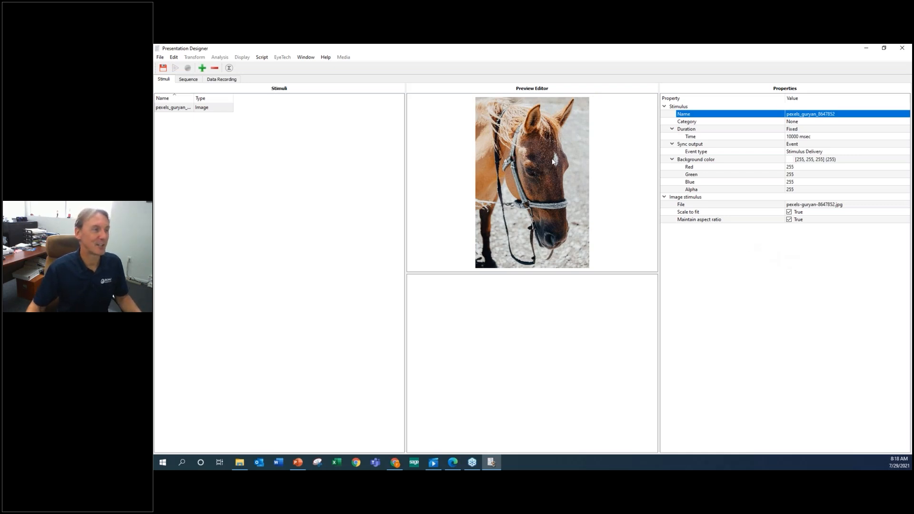
Examine the category options available for the horse image stimulus without choosing another one.
click(713, 123)
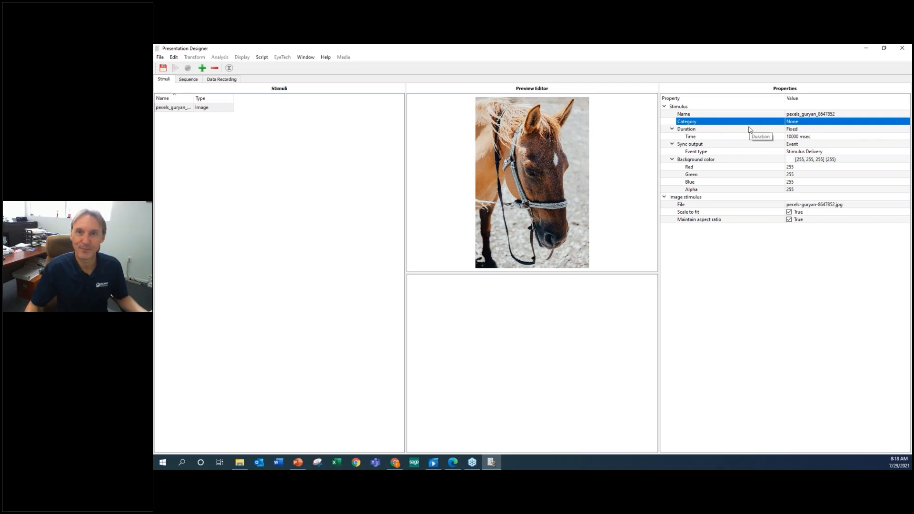
click(821, 123)
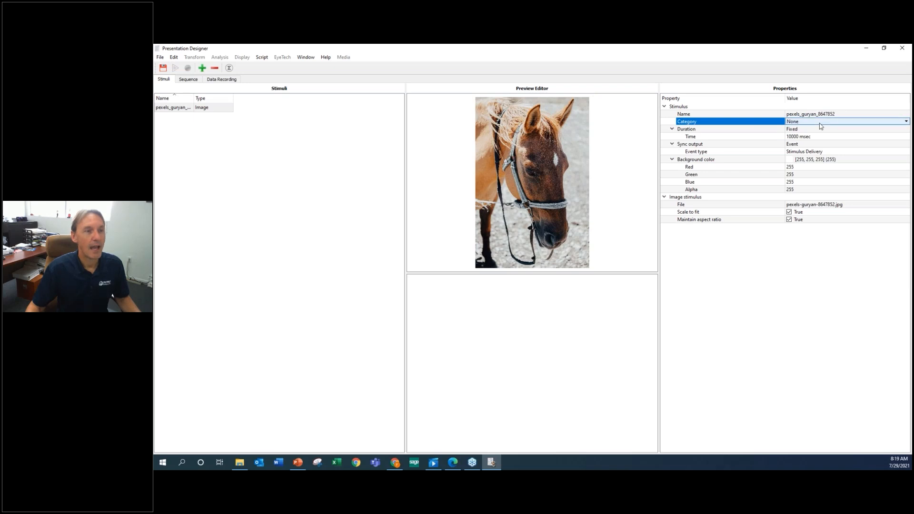
click(821, 126)
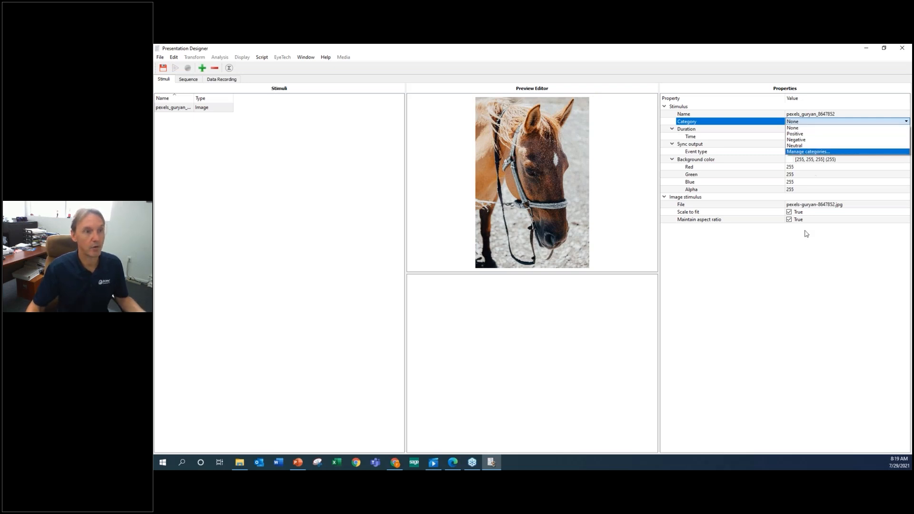
click(805, 250)
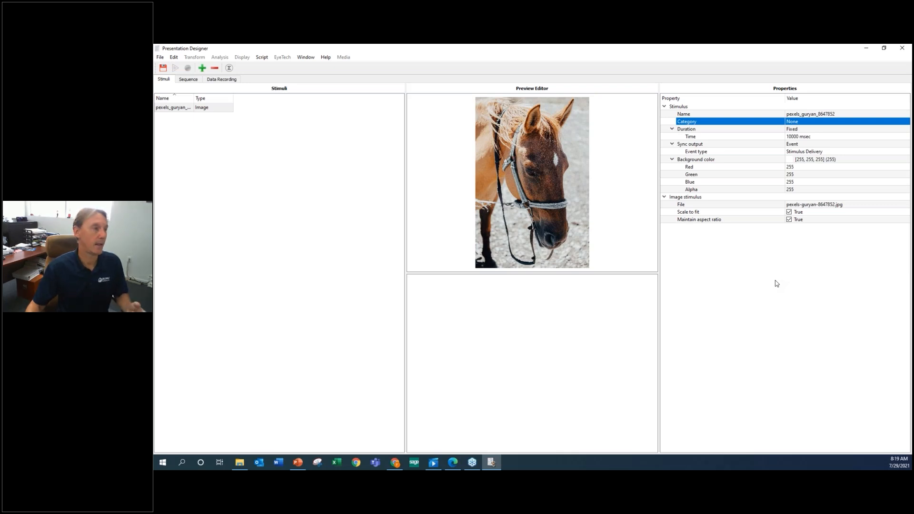
Set the horse stimulus's fixed duration time to 7000 msec.
click(714, 130)
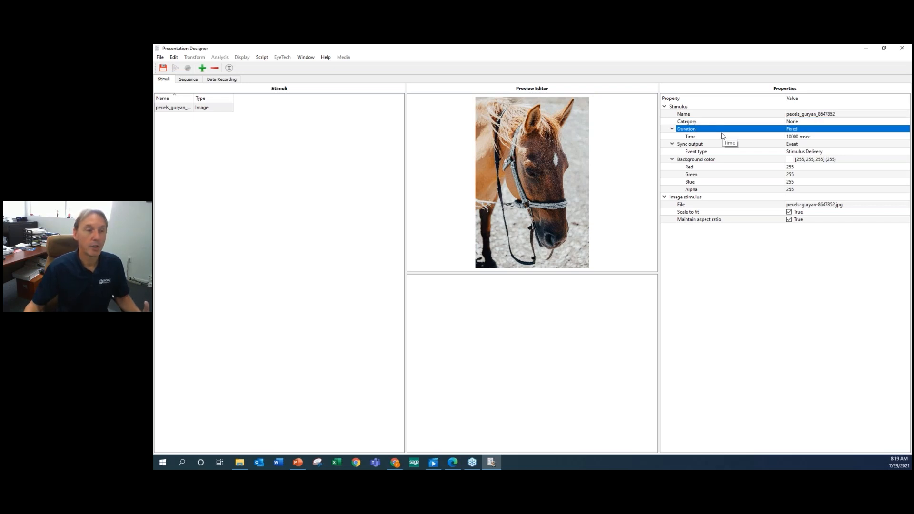
click(818, 138)
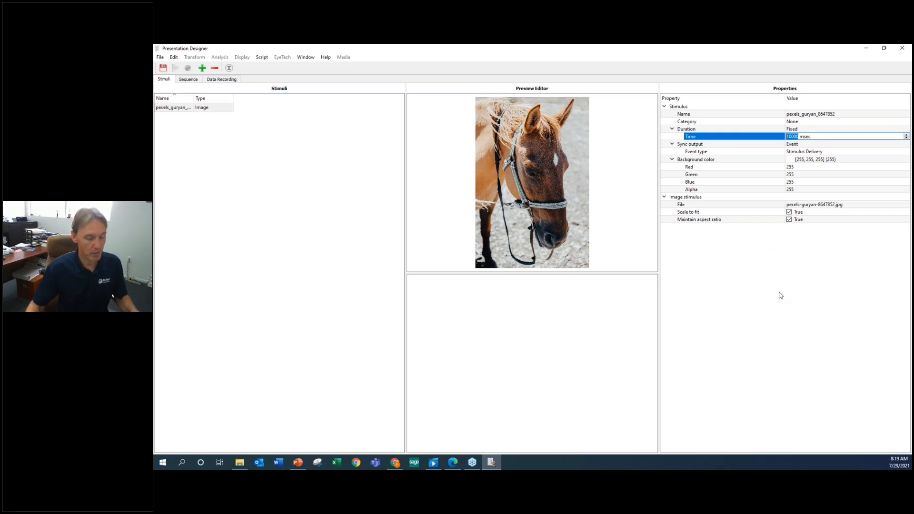
text(7000)
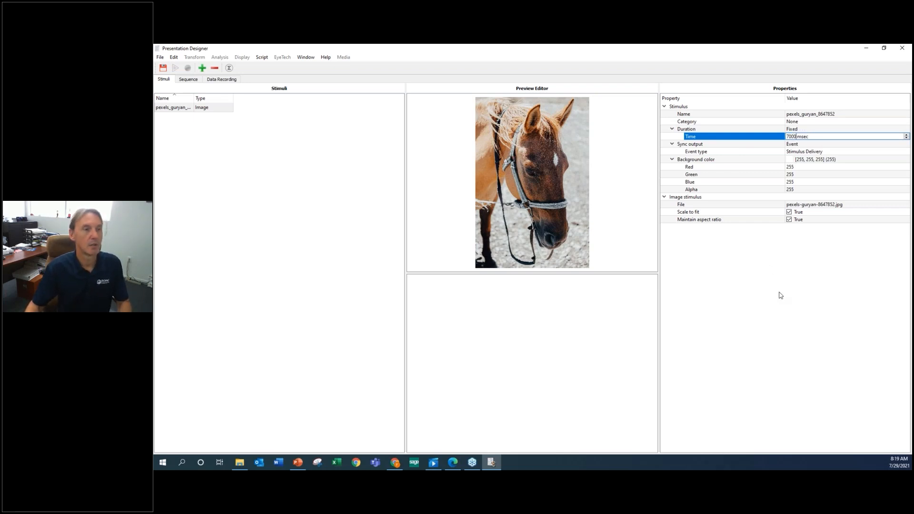
key(Return)
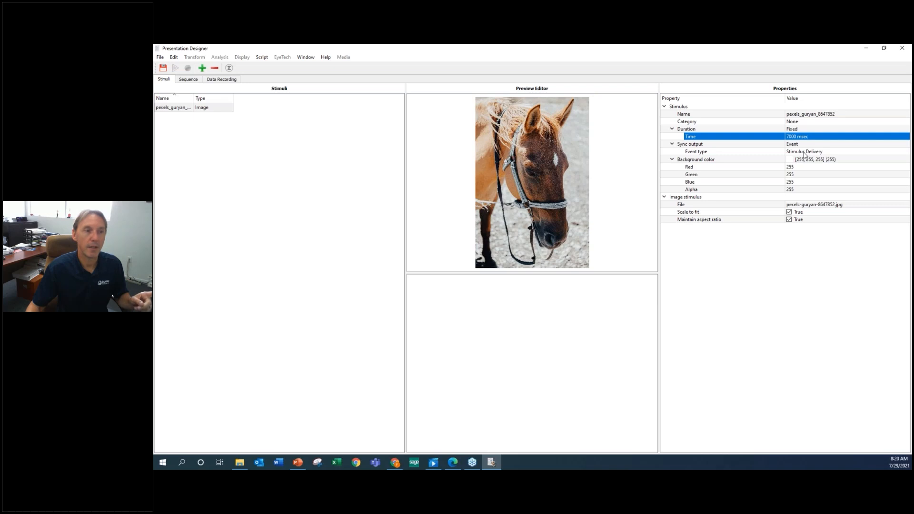
Examine the event types offered for the stimulus's sync output and dismiss the choices.
click(837, 153)
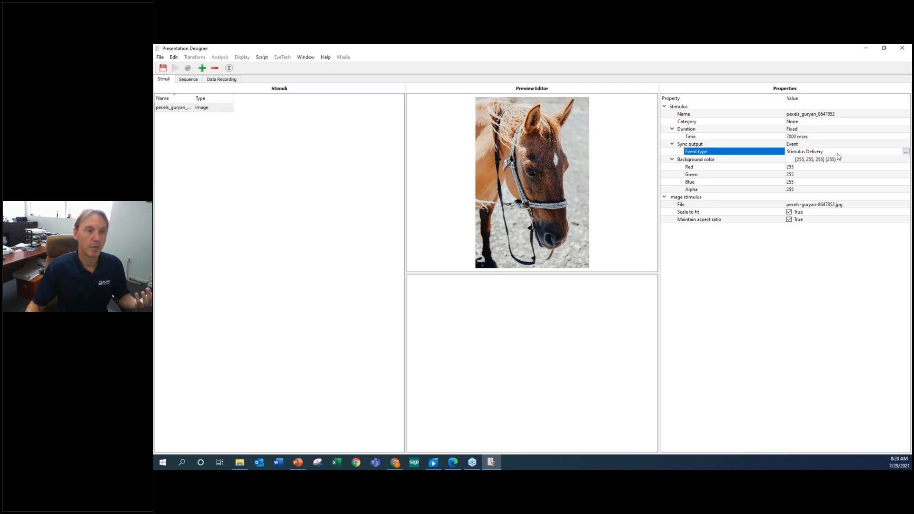
click(905, 151)
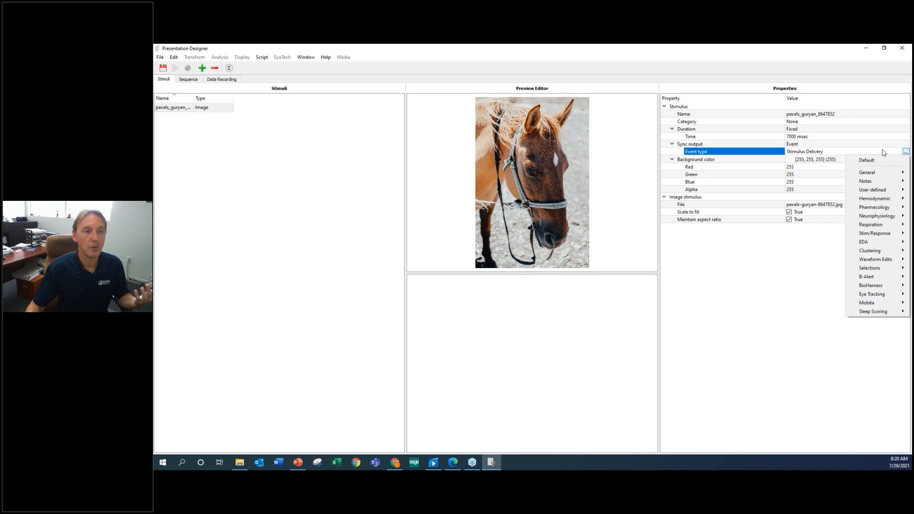
click(836, 154)
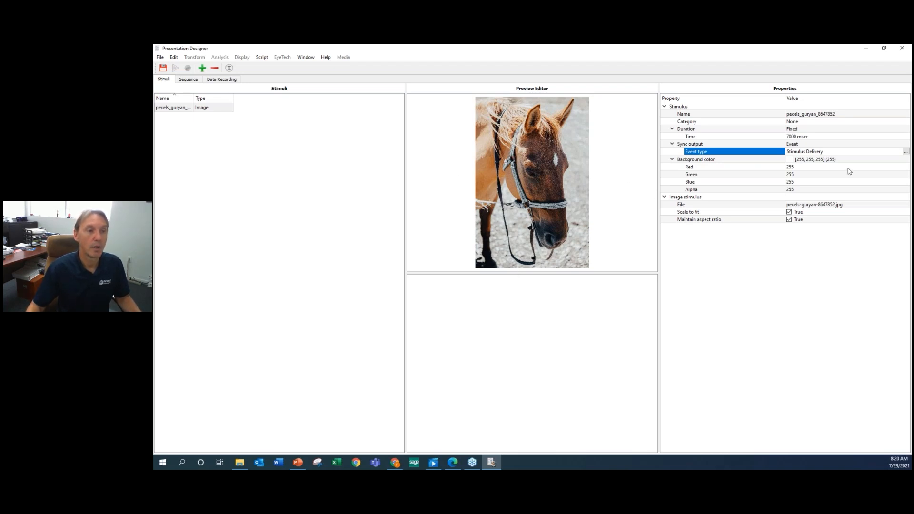
Set the horse stimulus's background color to black.
click(870, 161)
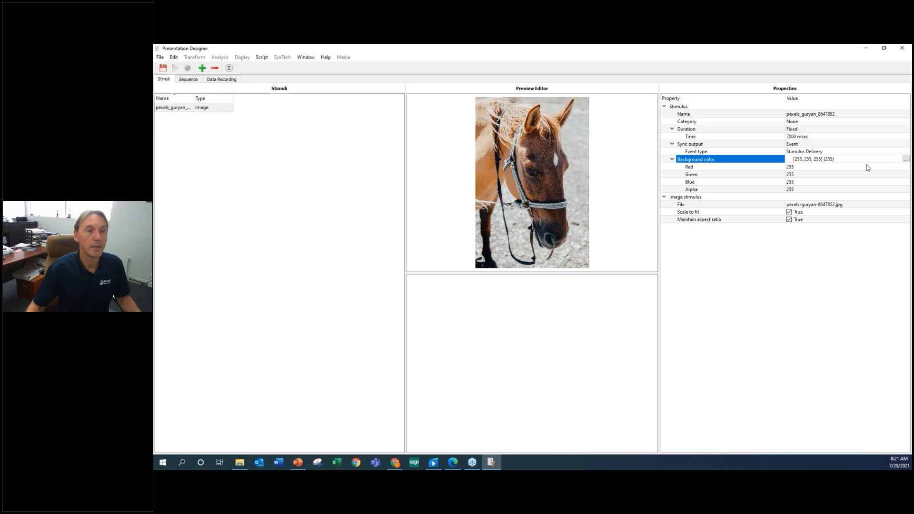
click(906, 160)
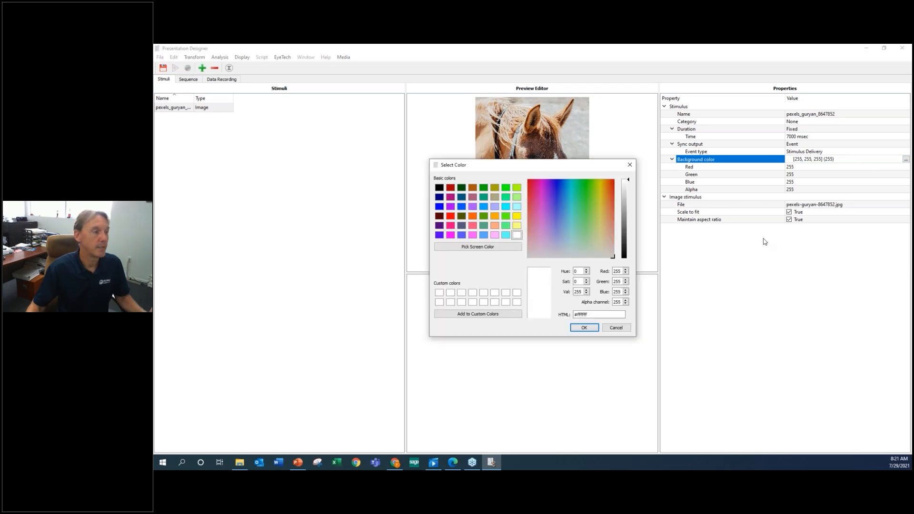
click(438, 188)
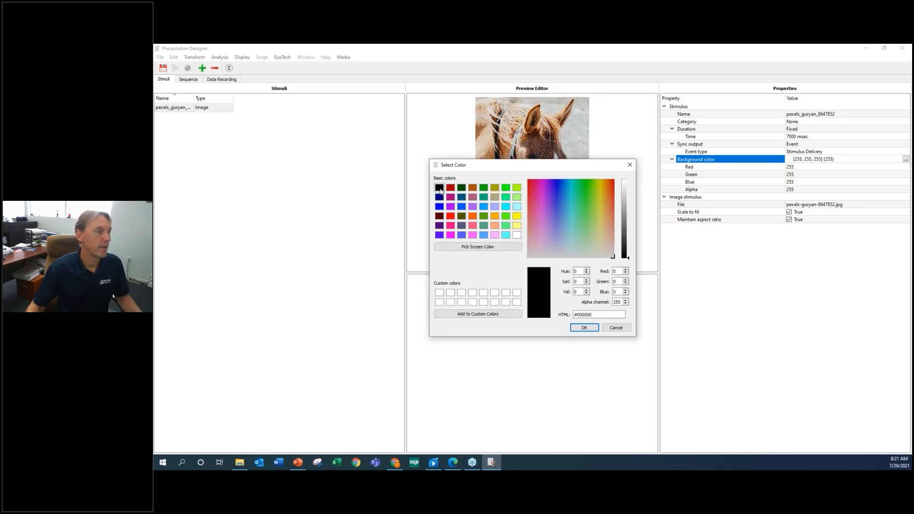
click(591, 329)
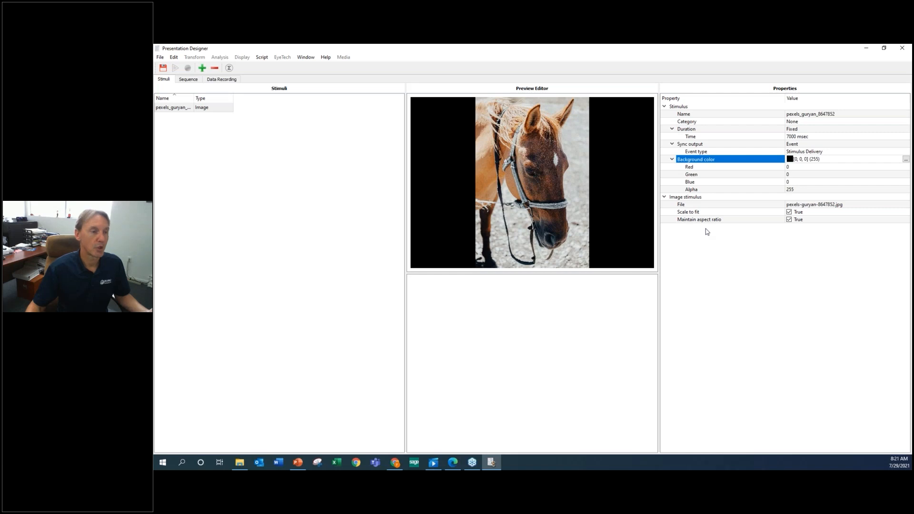
Try the horse image with Scale to fit off and with Maintain aspect ratio off, restoring each option after viewing the preview.
click(790, 215)
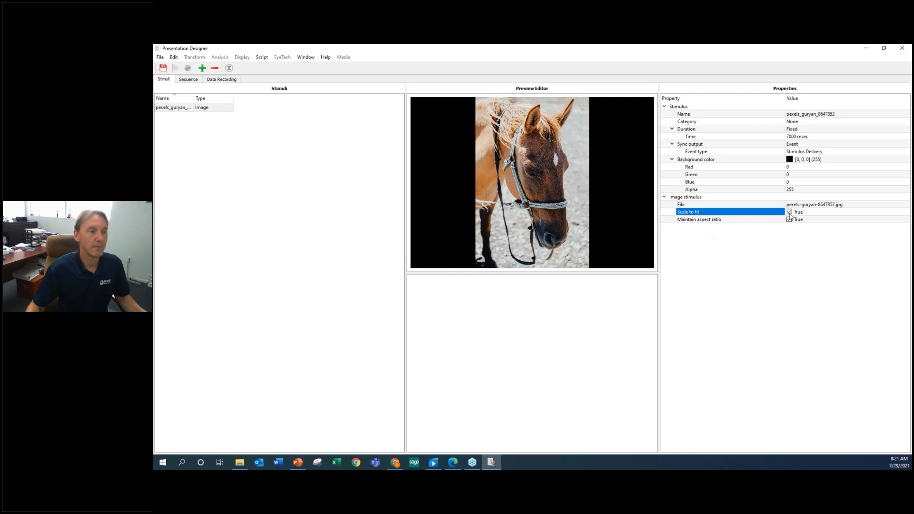
click(790, 213)
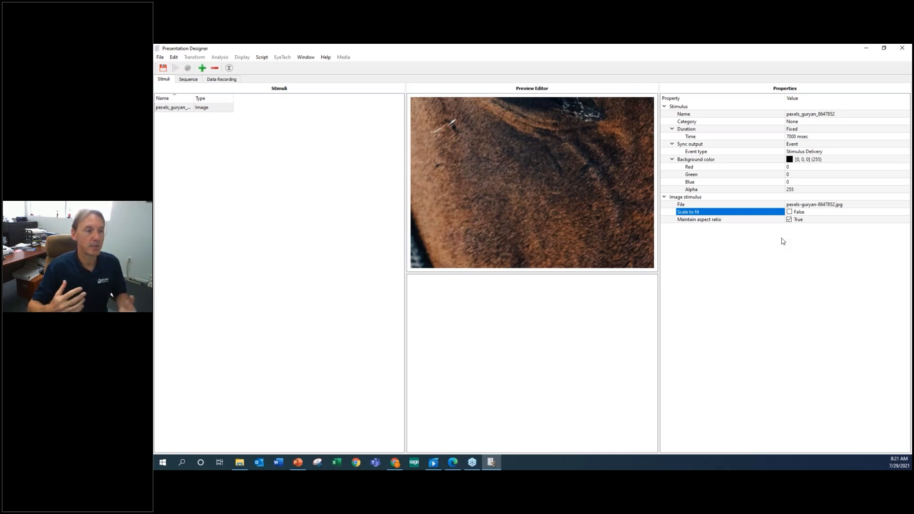
click(790, 212)
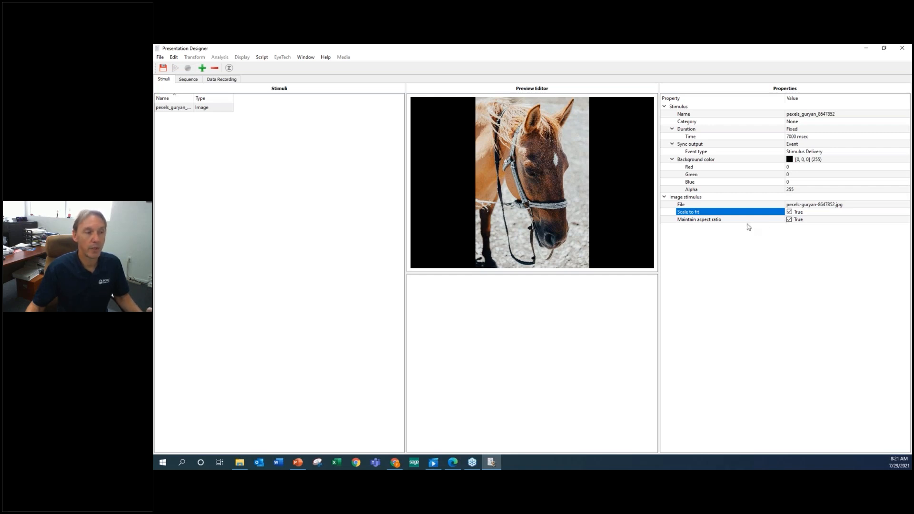
click(790, 221)
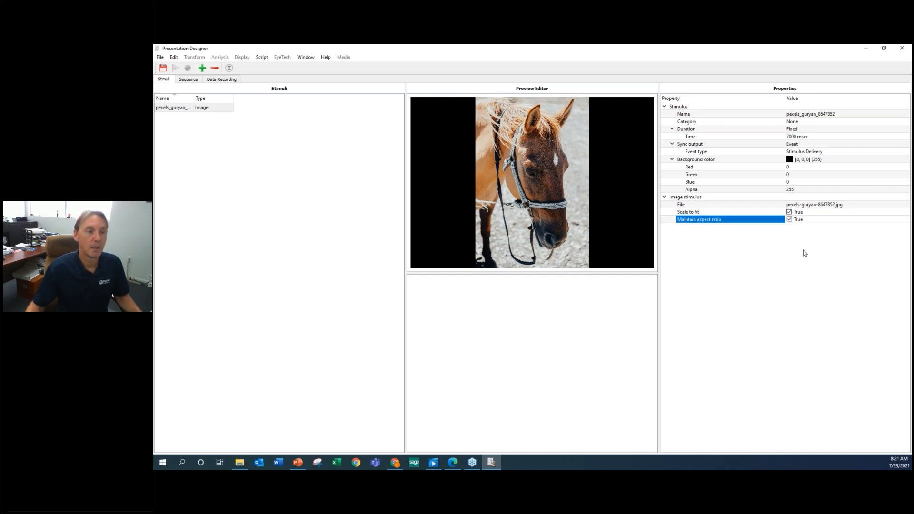
click(791, 220)
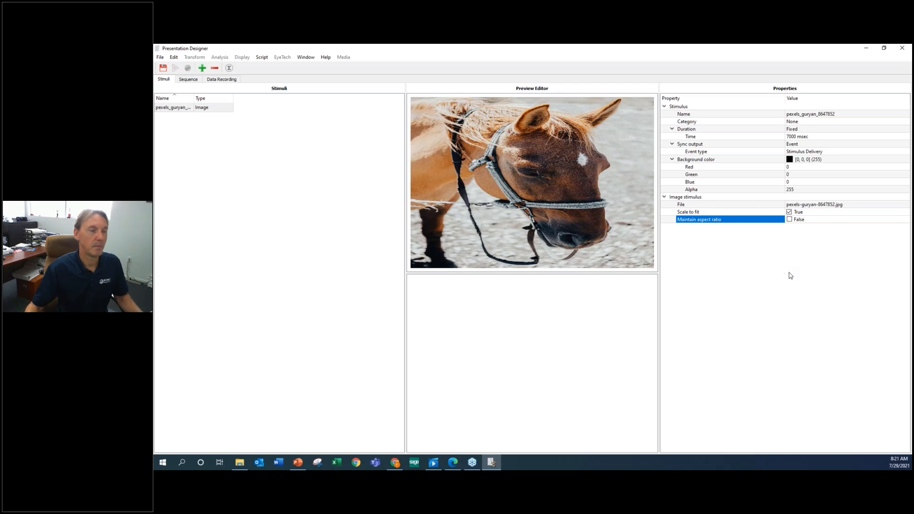
click(789, 220)
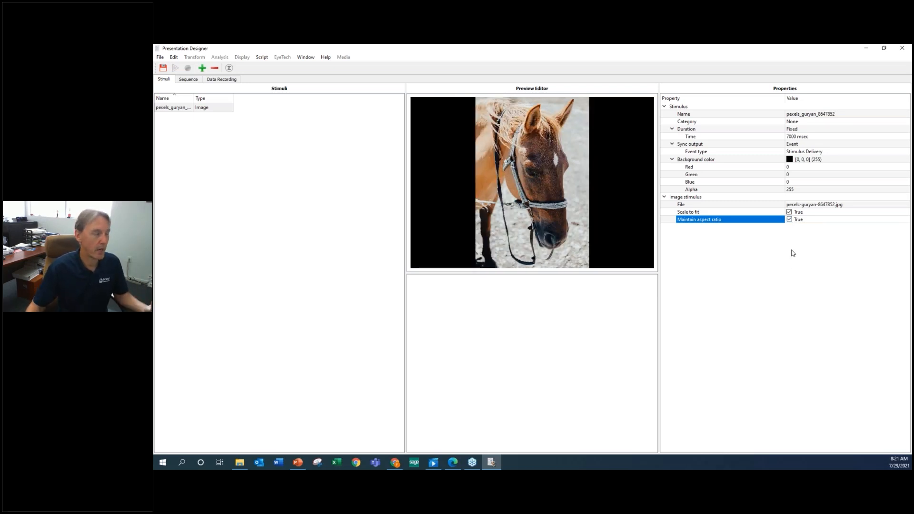
Add the last eight images of the webinar folder, from the coffee cup on dark wood to the person in a black hat, as stimuli.
click(202, 69)
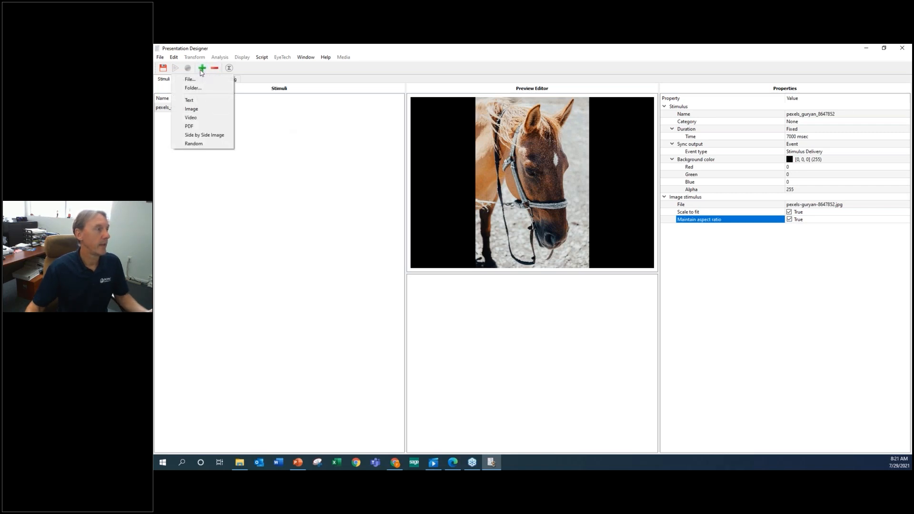
click(191, 79)
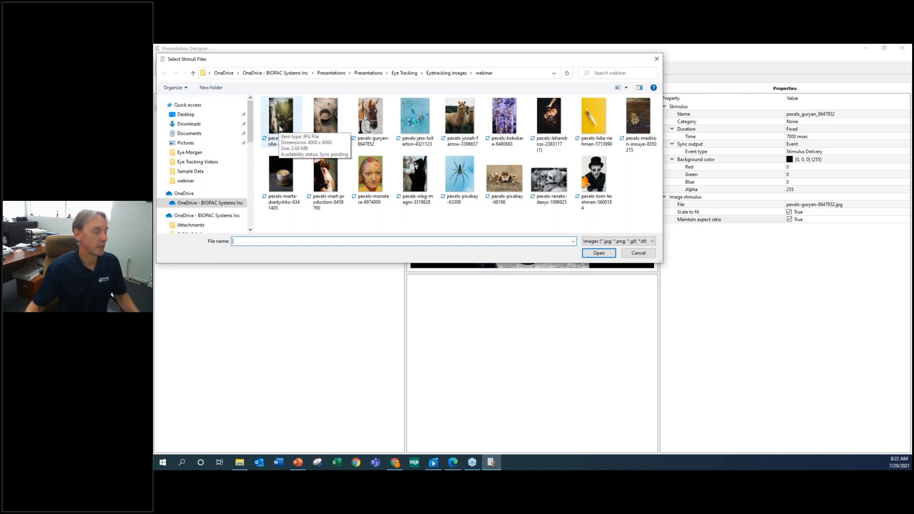
click(285, 172)
shift+click(590, 181)
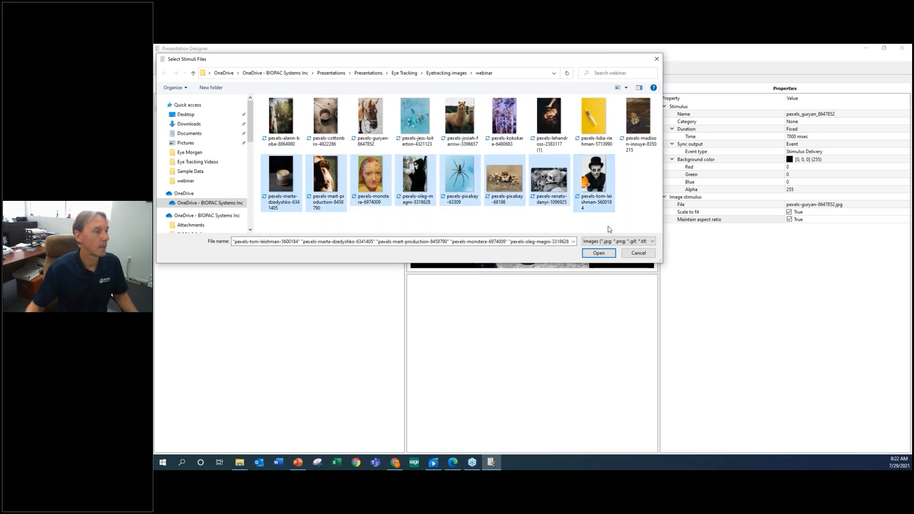
click(609, 252)
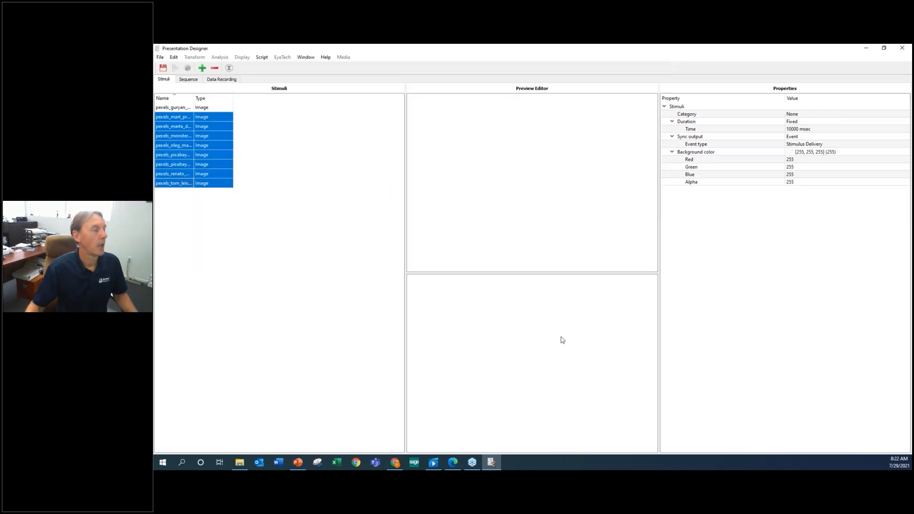
Set the fixed duration time of all eight newly added image stimuli together to 7000 msec.
click(188, 119)
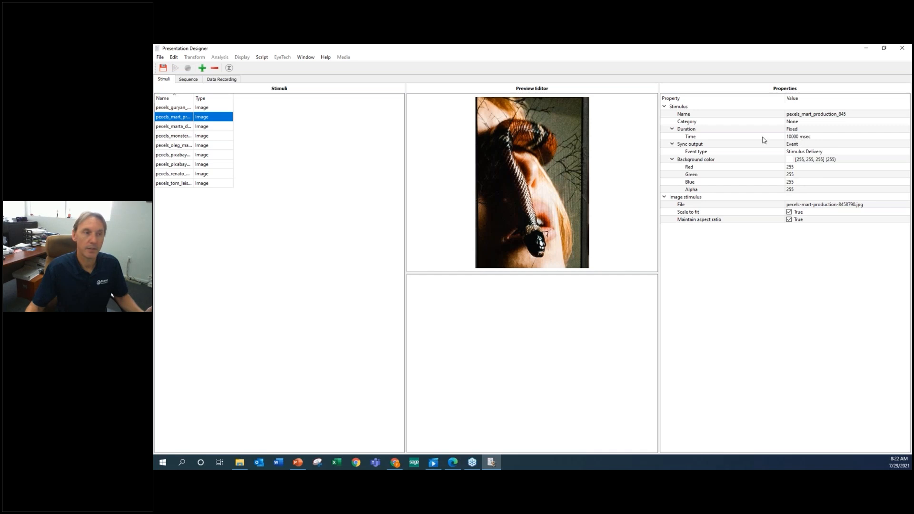
click(175, 108)
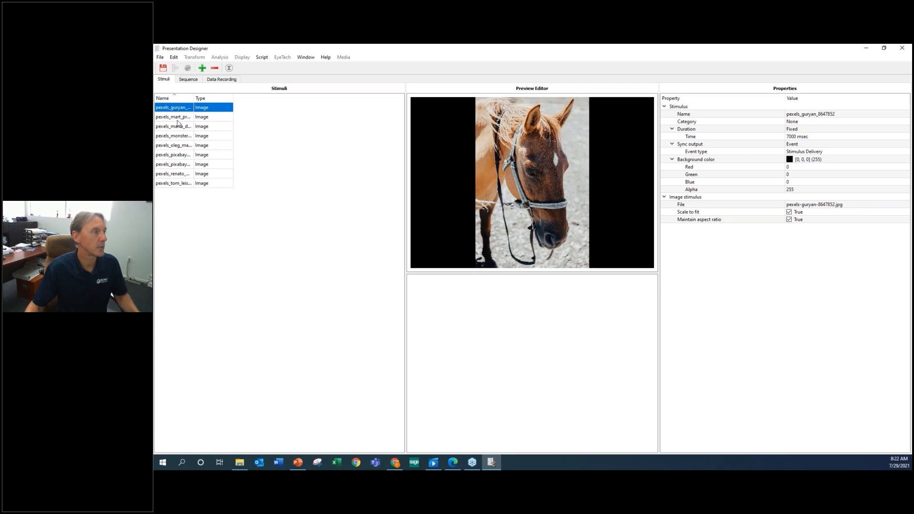
click(177, 120)
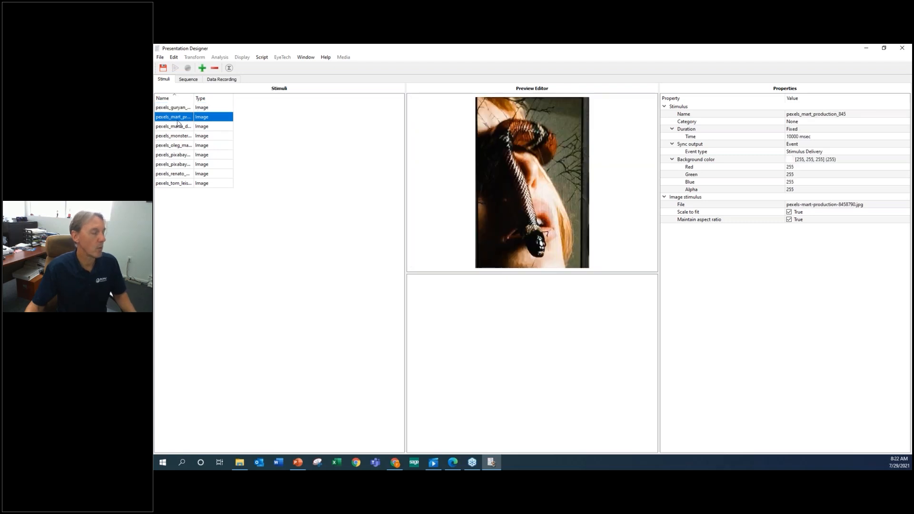
shift+click(185, 185)
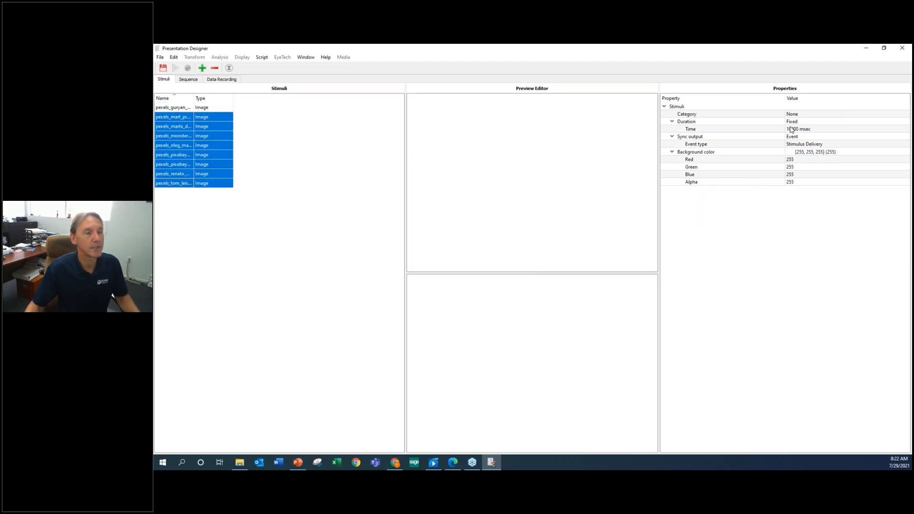
click(792, 129)
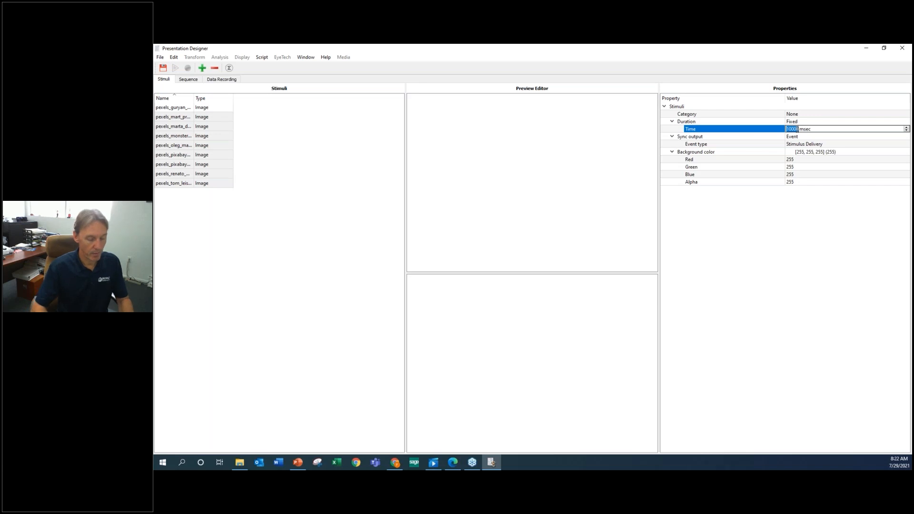
text(7000)
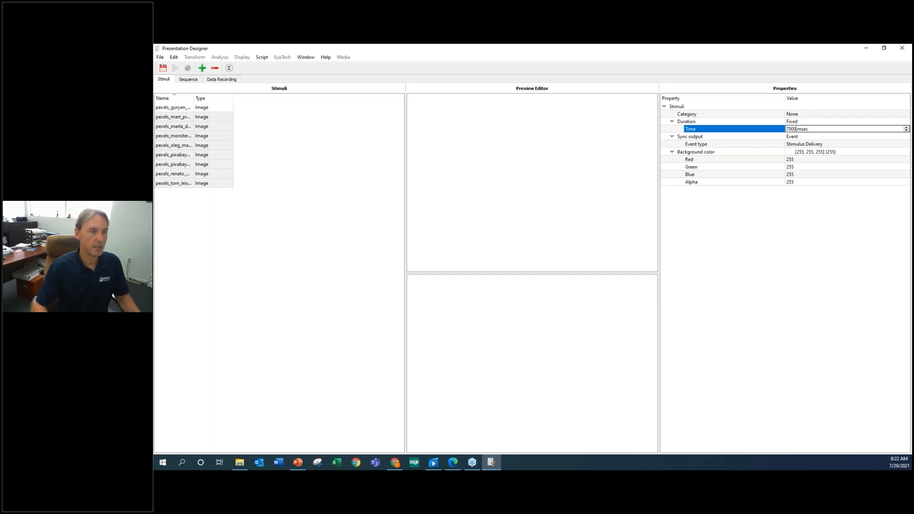
key(Return)
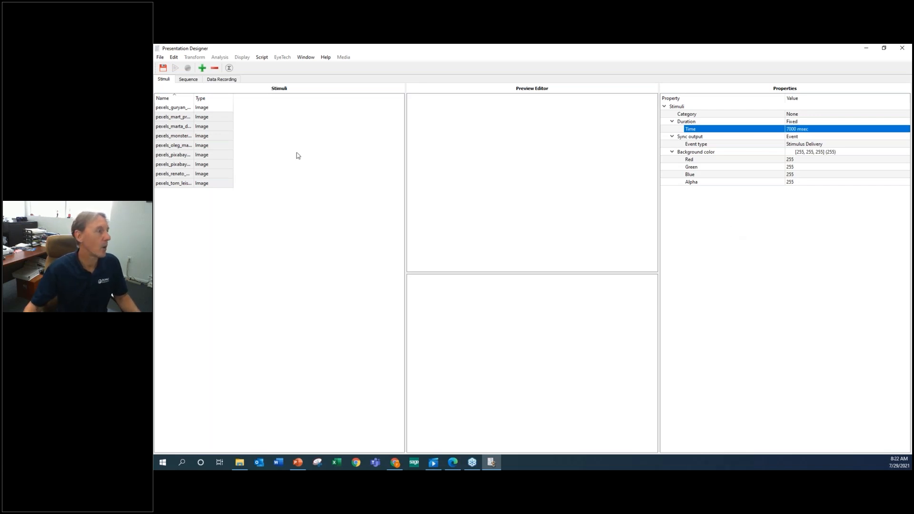
Check the duration and preview of individual new stimuli, including the decorated face and the two spider images.
click(184, 137)
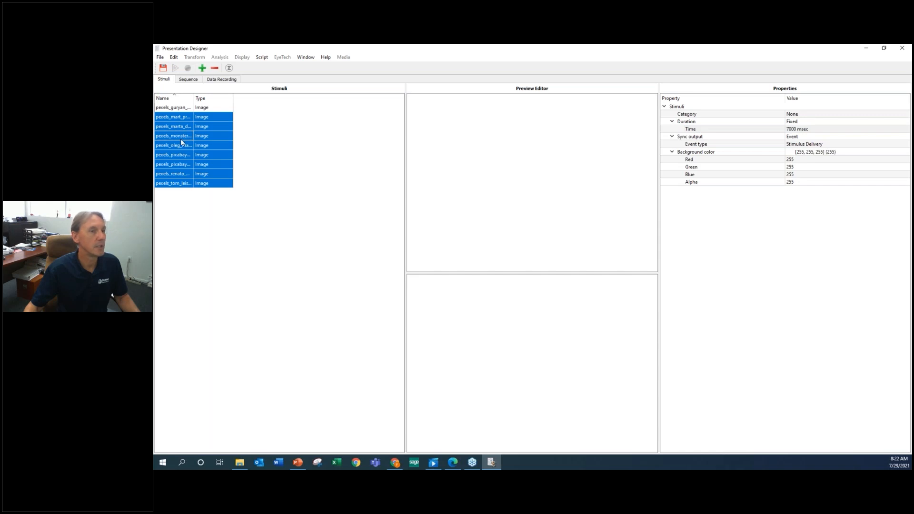
click(181, 139)
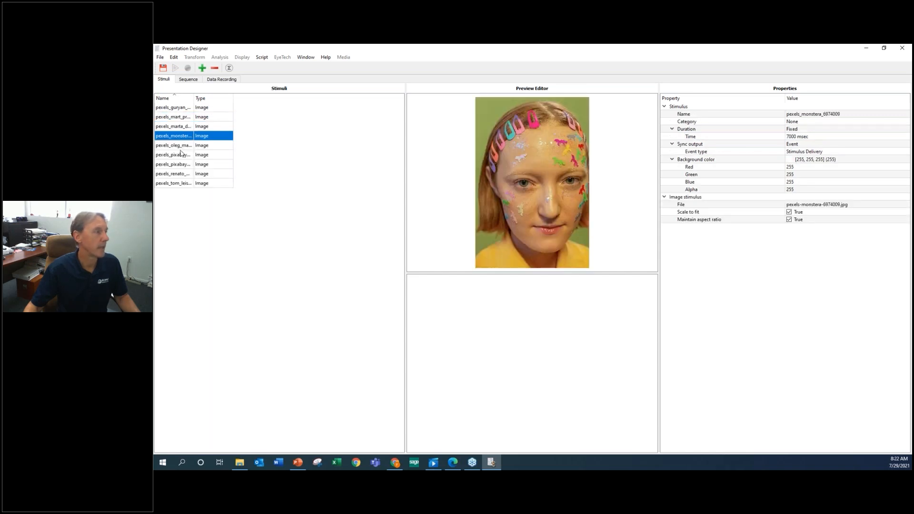
key(Down)
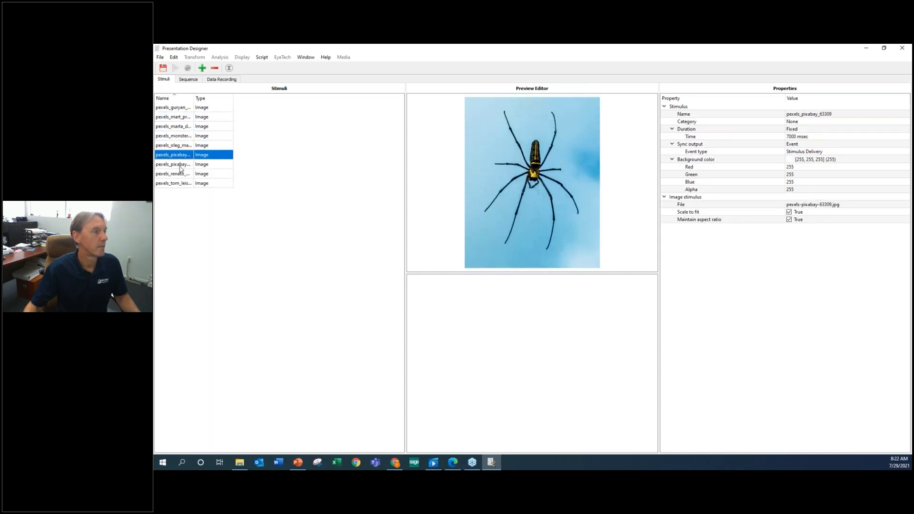
click(180, 165)
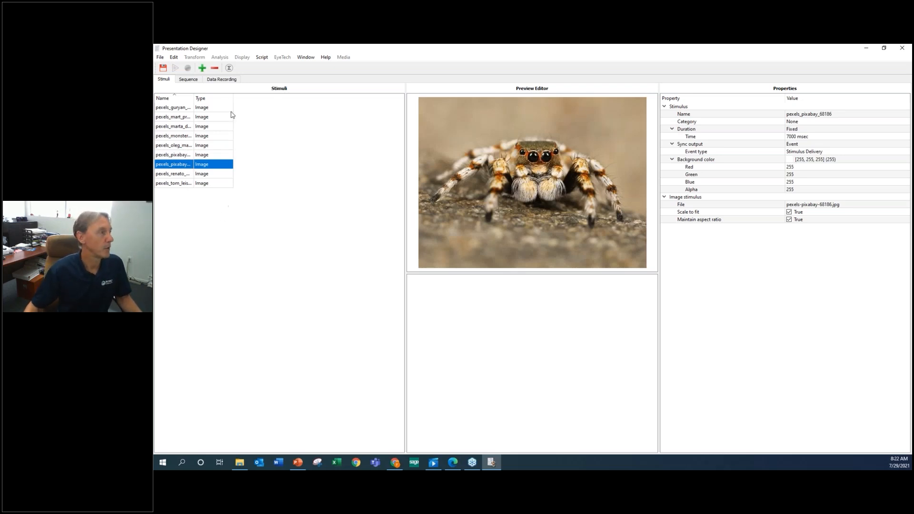
Examine the kinds of stimuli that can be added, through to Random, and dismiss the choices without adding one.
click(203, 68)
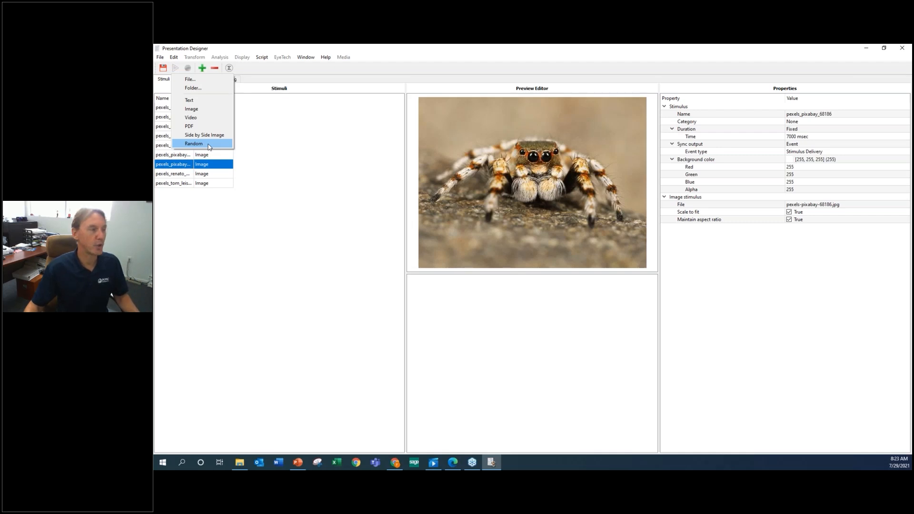
click(278, 209)
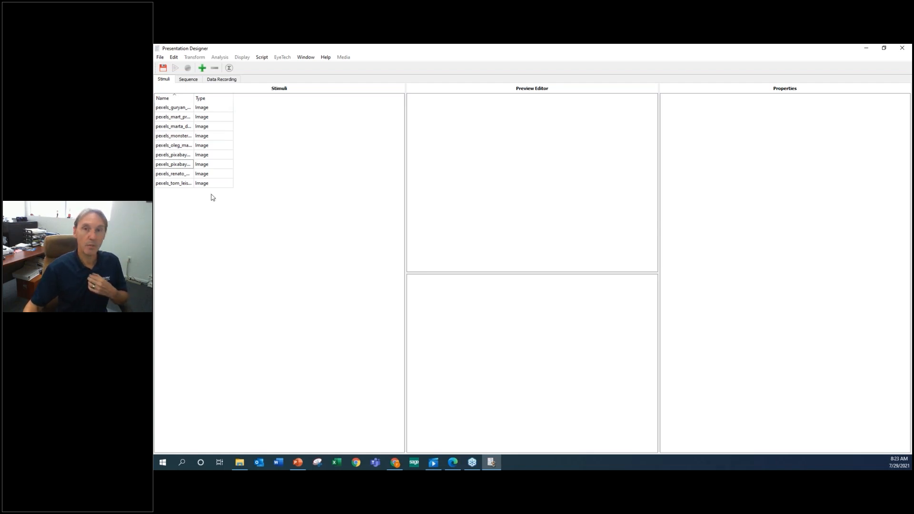
Add all nine image stimuli from the library to the presentation sequence once each, in library order.
click(189, 80)
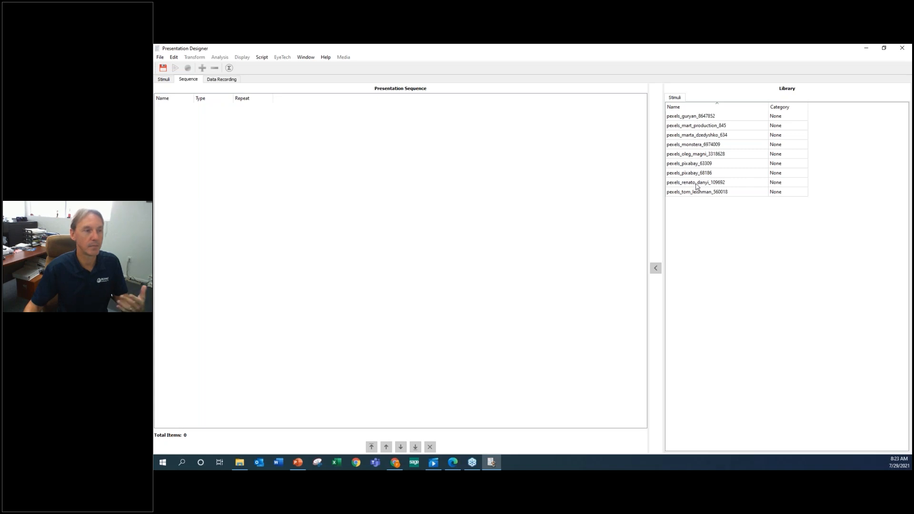
double_click(694, 117)
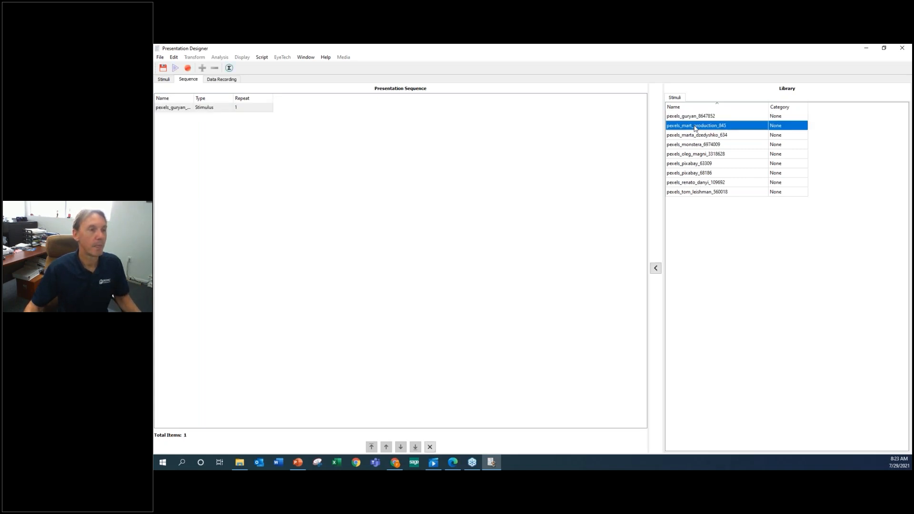
double_click(695, 127)
double_click(692, 137)
double_click(691, 146)
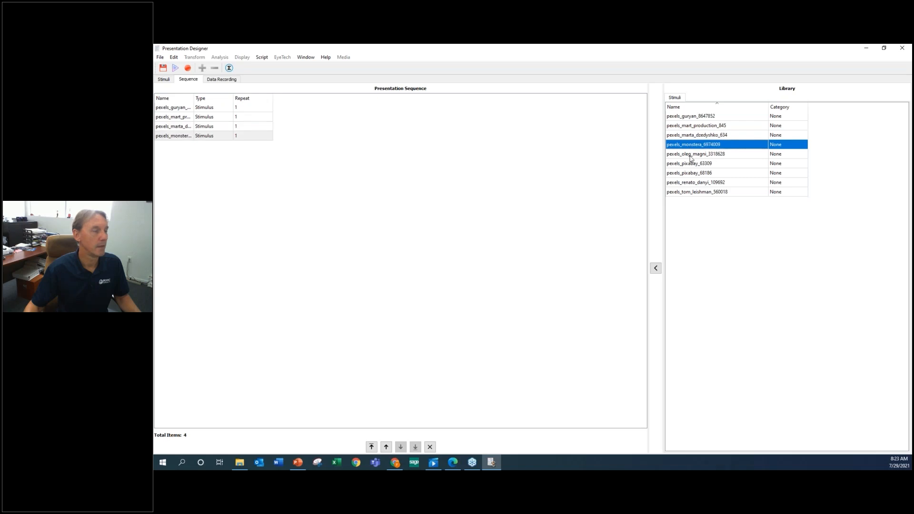
double_click(691, 156)
double_click(690, 164)
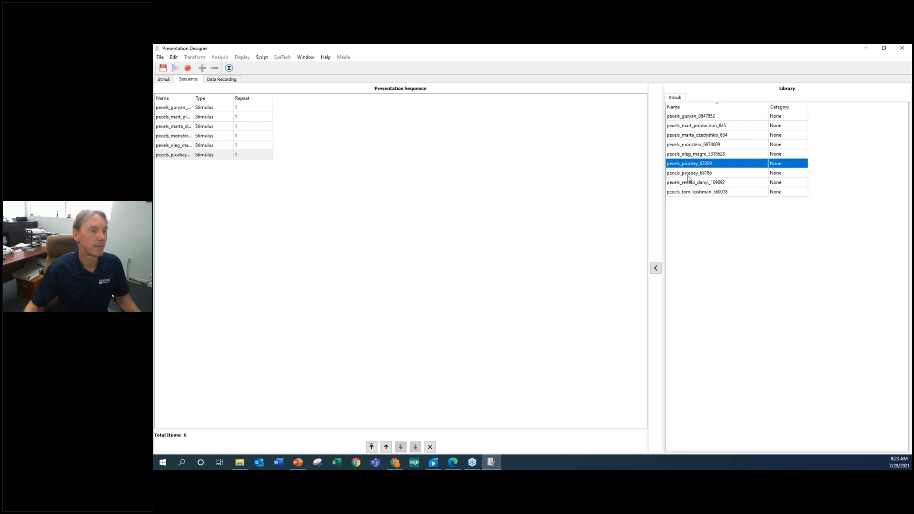
double_click(689, 174)
double_click(688, 182)
double_click(687, 191)
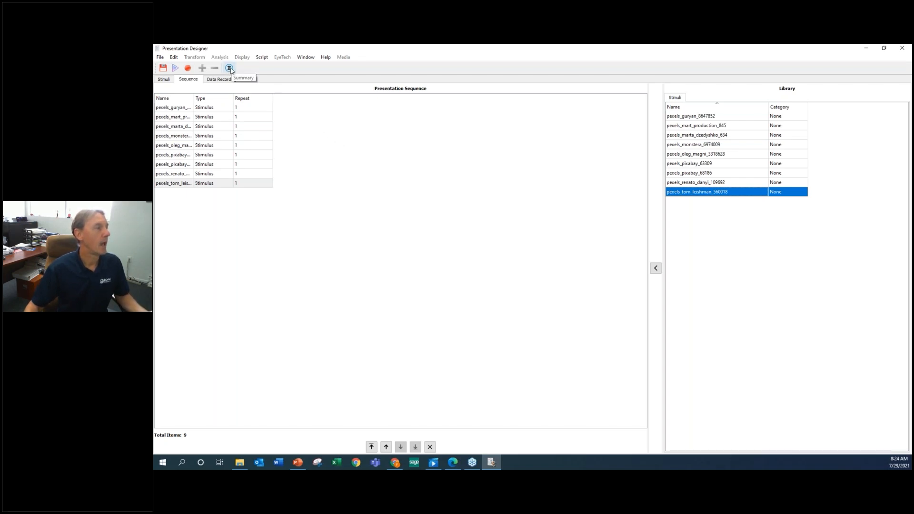
Preview the presentation sequence with a dry run, stop it during playback and dismiss the cancellation message.
click(175, 69)
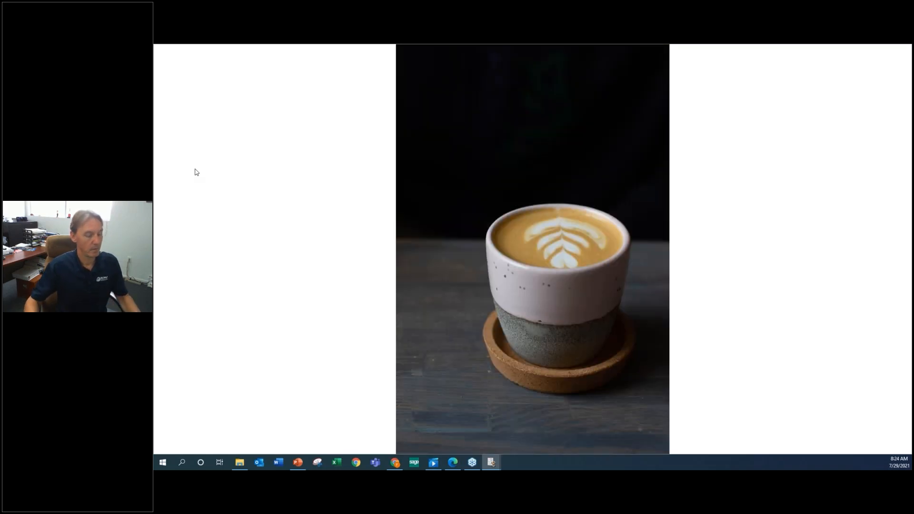
key(Escape)
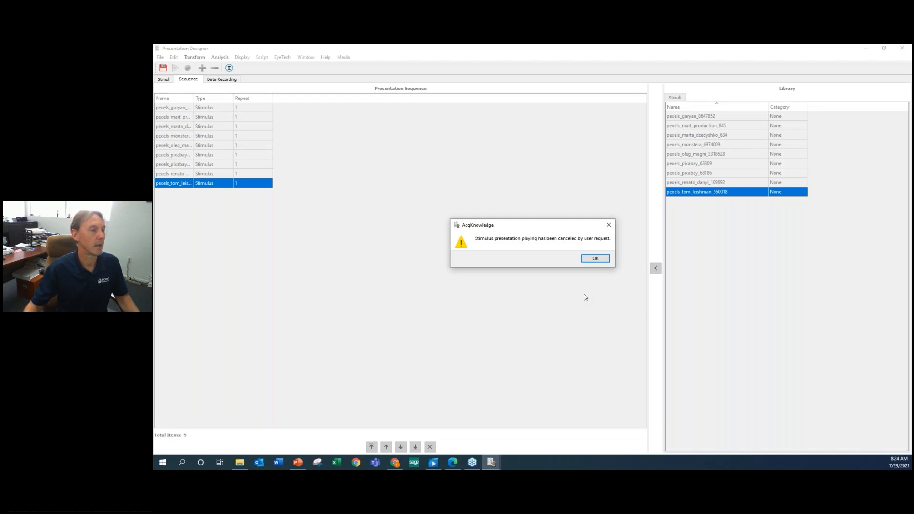
click(596, 259)
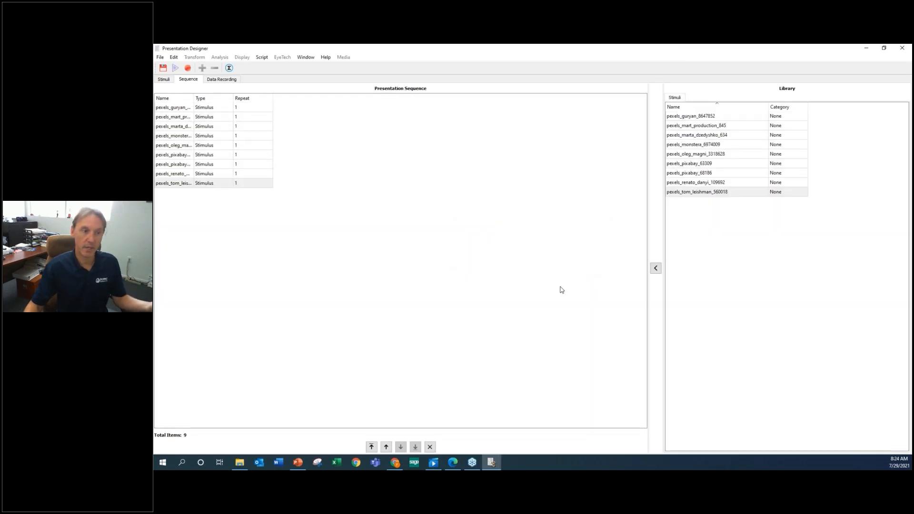
Move the last stimulus in the presentation sequence up to first place.
click(219, 187)
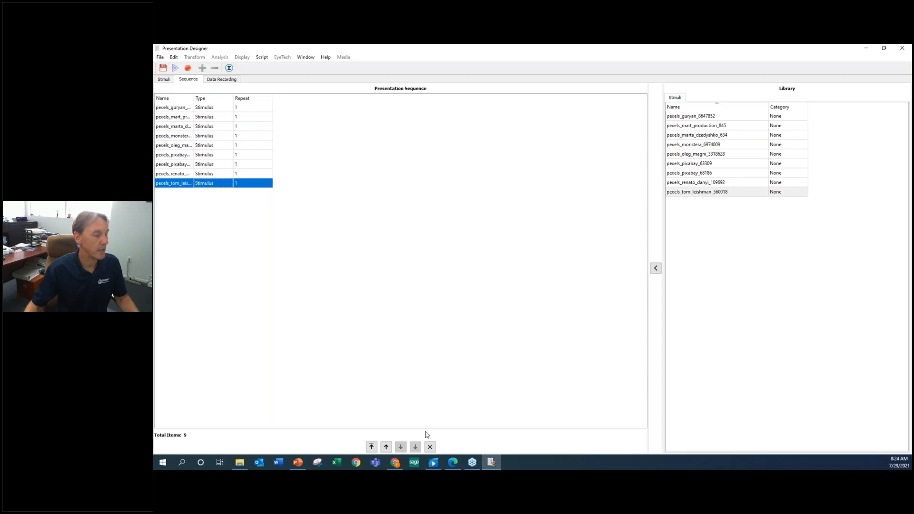
click(387, 448)
click(386, 448)
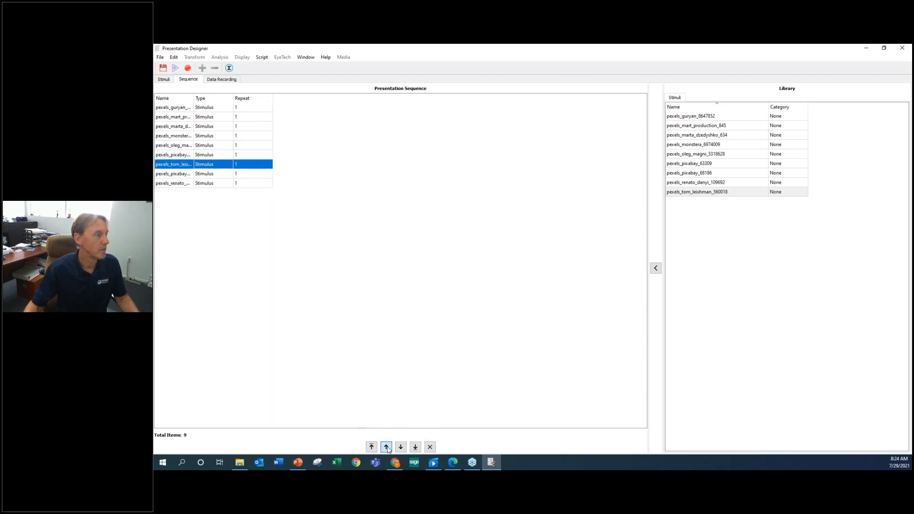
click(387, 448)
click(387, 448)
click(386, 448)
click(387, 448)
click(387, 448)
click(386, 448)
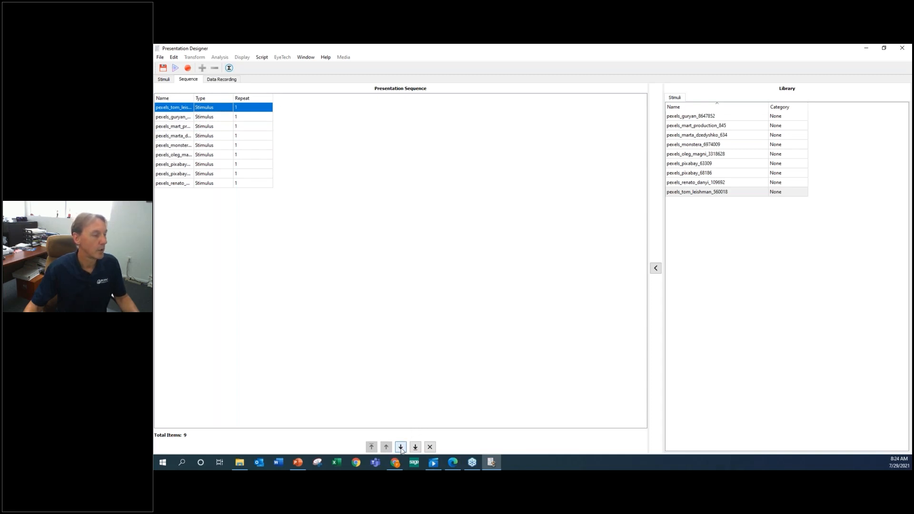
Move the second stimulus in the presentation sequence down two places to fourth.
click(209, 121)
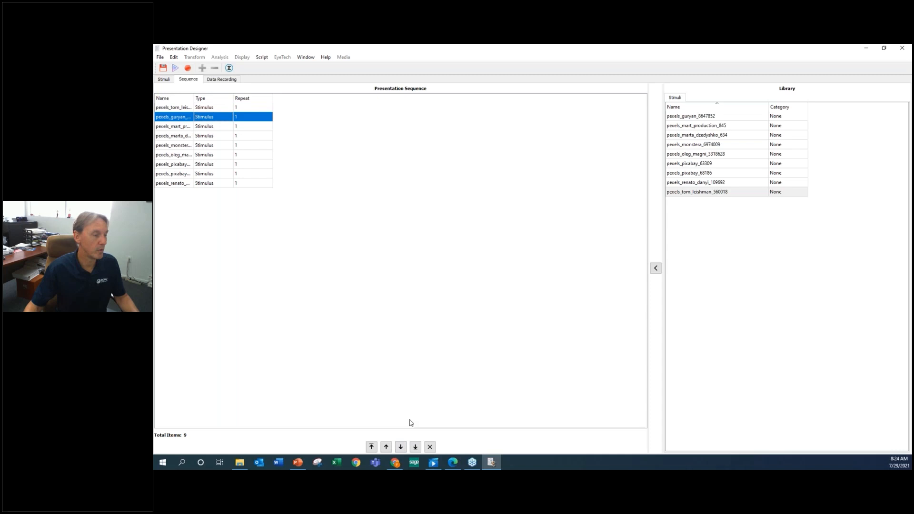
click(401, 447)
click(401, 447)
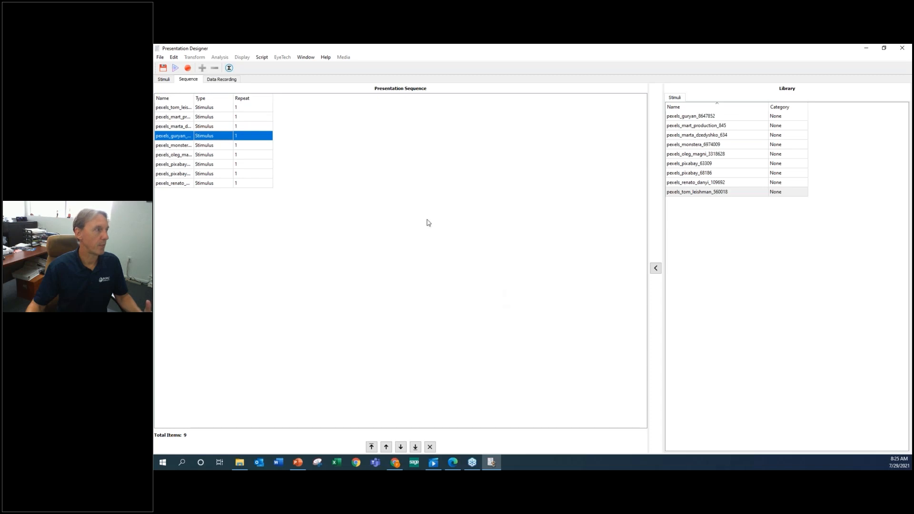
Save the stimulus presentation as webtest in the webinar folder.
click(167, 70)
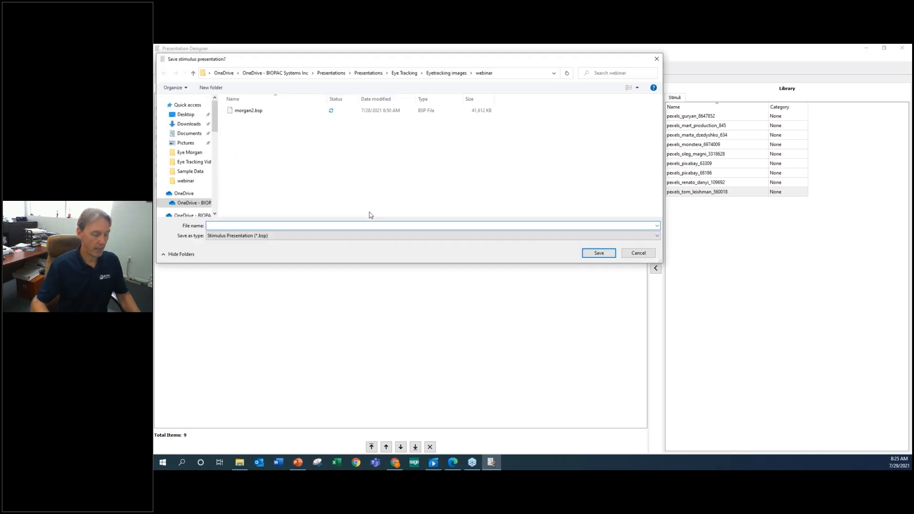
text(webtest)
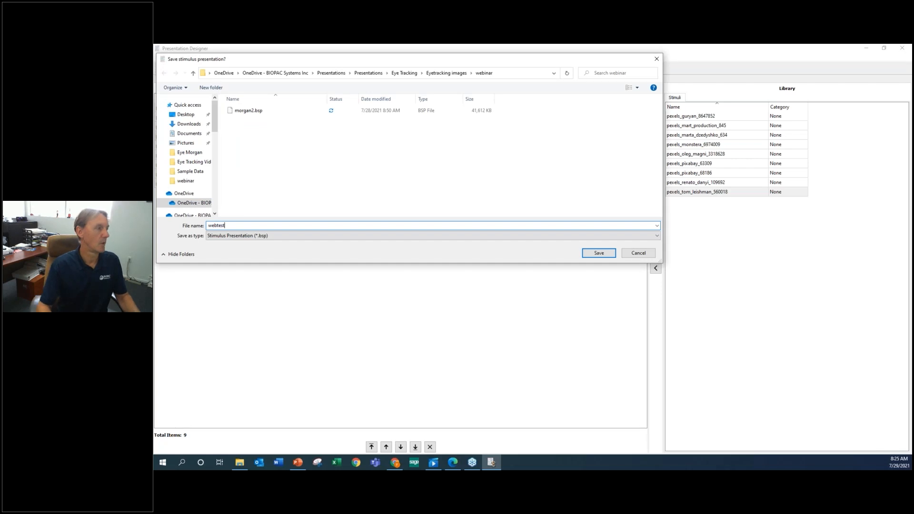
click(598, 254)
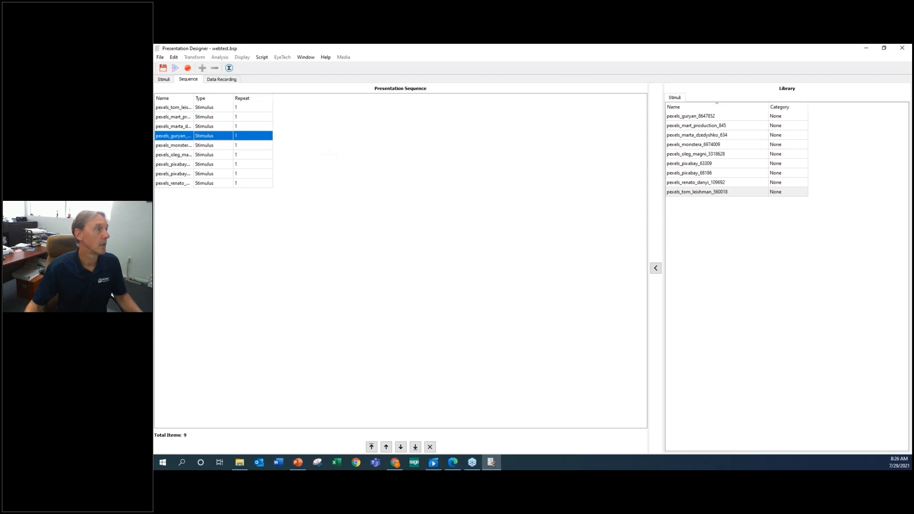
Revisit the stimuli and sequence setups, and open the data recording settings.
click(165, 79)
click(188, 80)
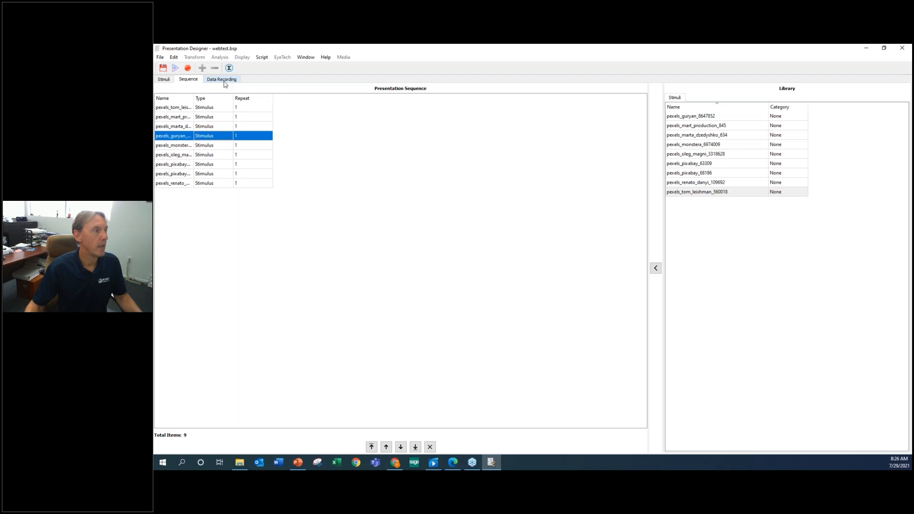
click(224, 82)
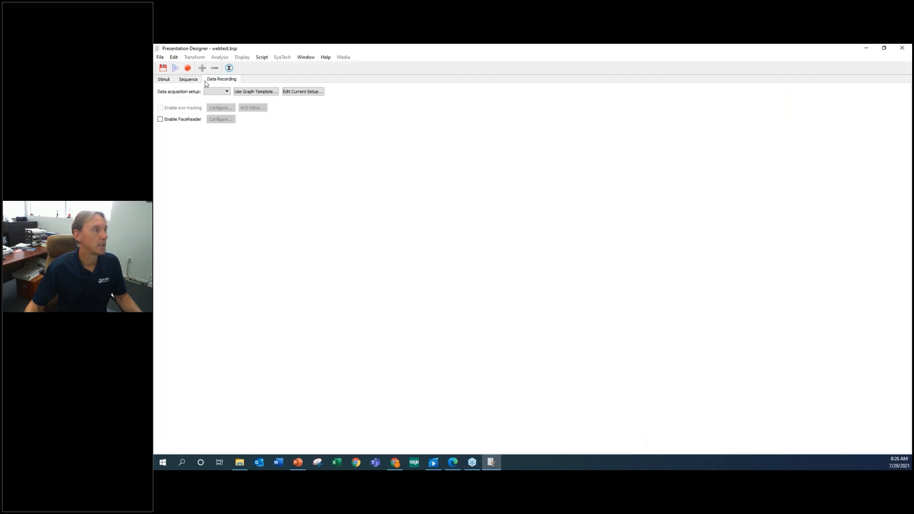